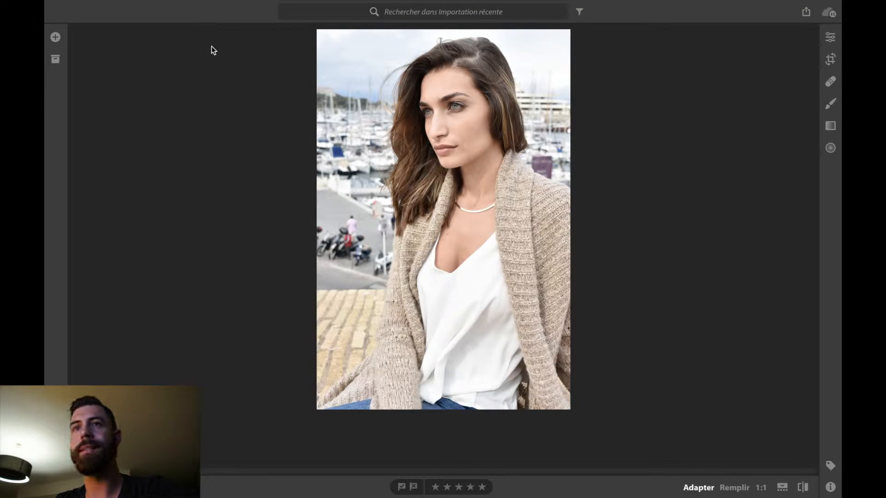
# Step: Show the edit settings and examine the portrait's face, hair, neck and cardigan at 1:1 magnification
pyautogui.click(830, 37)
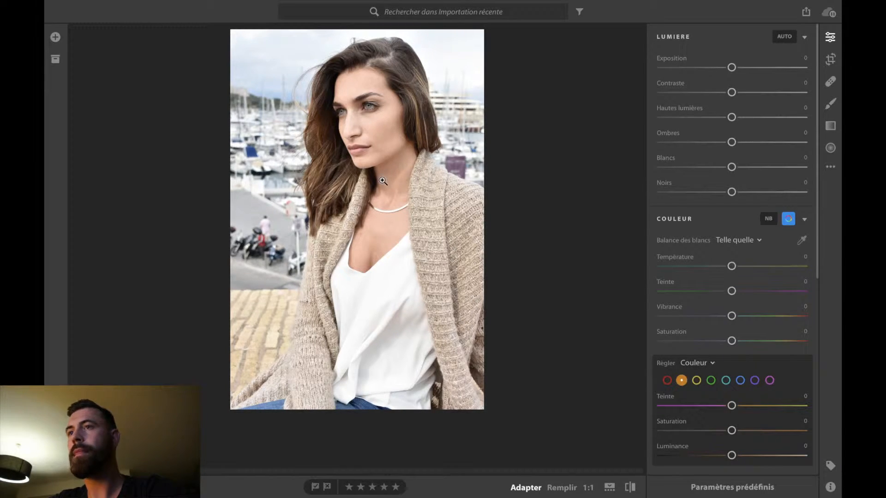
pyautogui.click(377, 125)
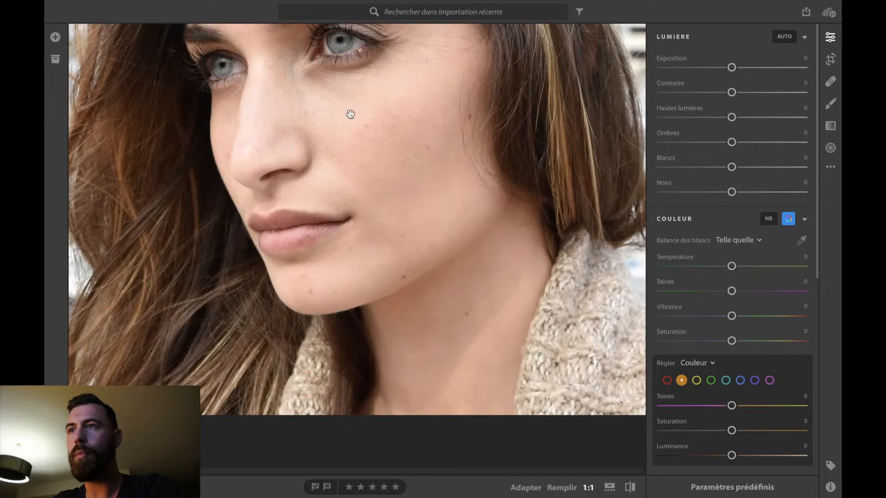
pyautogui.scroll(10, 344, 101)
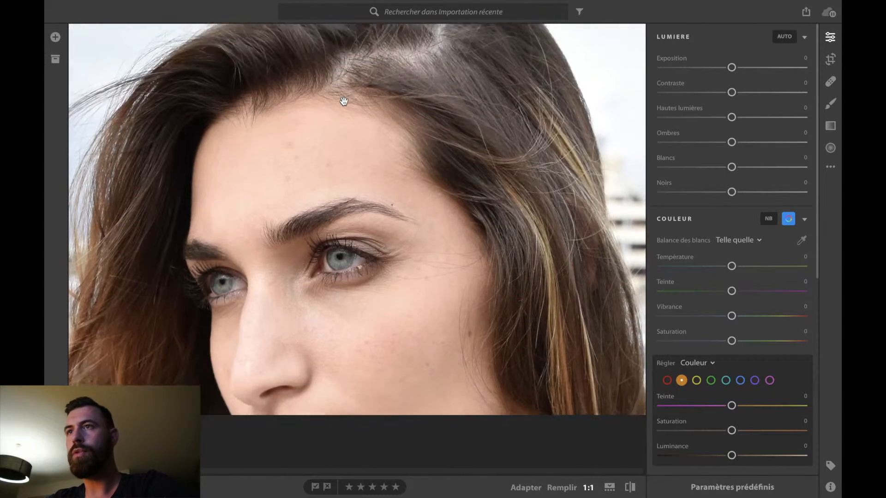
pyautogui.scroll(-20, 344, 100)
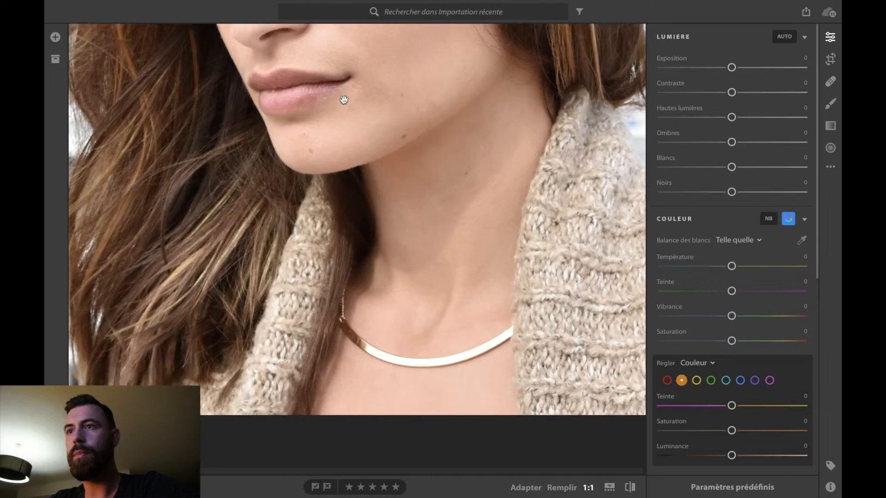
pyautogui.scroll(-5, 344, 100)
pyautogui.scroll(16, 344, 101)
pyautogui.hscroll(-8, 344, 101)
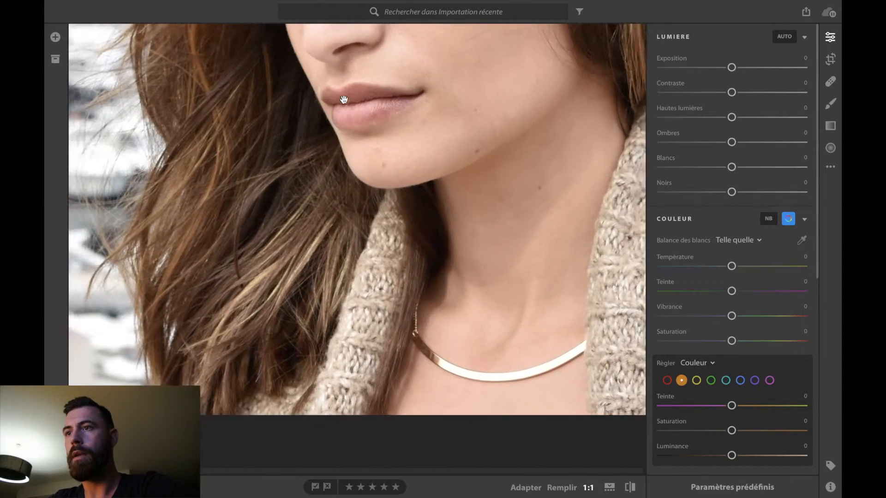
pyautogui.scroll(17, 343, 102)
pyautogui.hscroll(14, 343, 102)
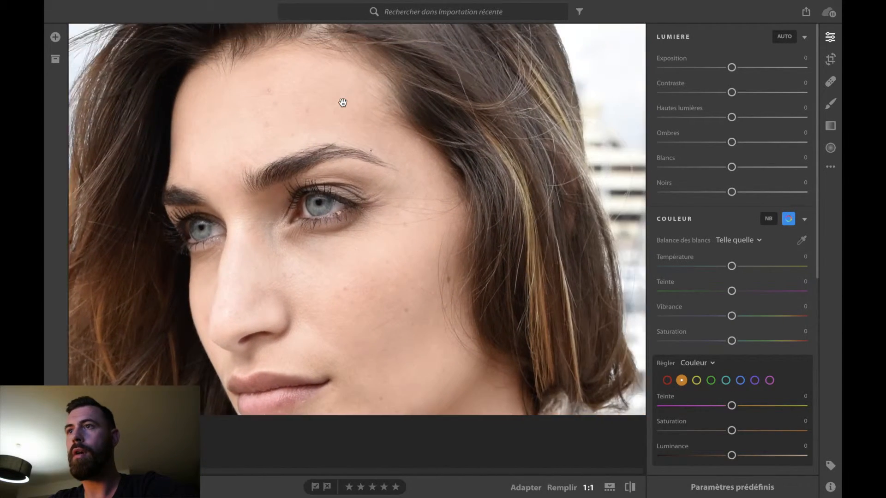
pyautogui.scroll(-20, 343, 102)
pyautogui.hscroll(8, 343, 102)
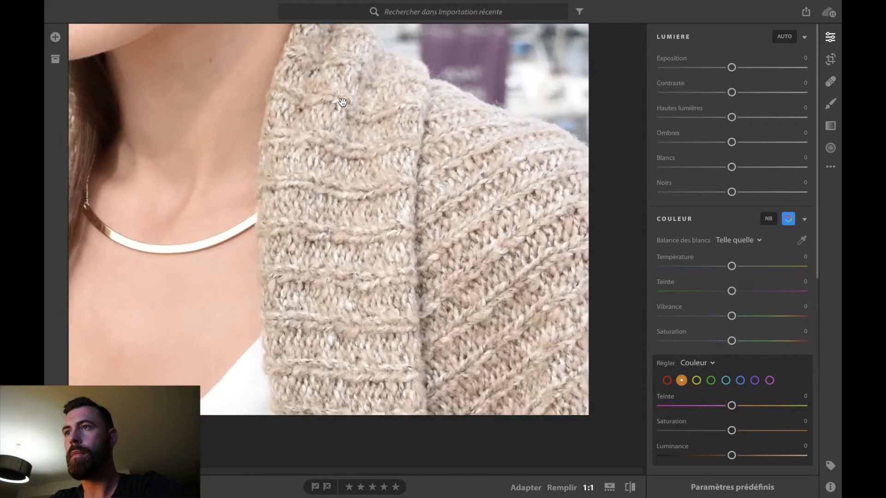
pyautogui.scroll(-5, 343, 102)
pyautogui.hscroll(-4, 343, 102)
pyautogui.scroll(-6, 343, 102)
pyautogui.hscroll(-12, 343, 102)
pyautogui.scroll(3, 343, 102)
pyautogui.hscroll(-10, 343, 102)
pyautogui.scroll(12, 343, 103)
pyautogui.hscroll(10, 343, 103)
pyautogui.scroll(12, 343, 102)
pyautogui.scroll(10, 343, 102)
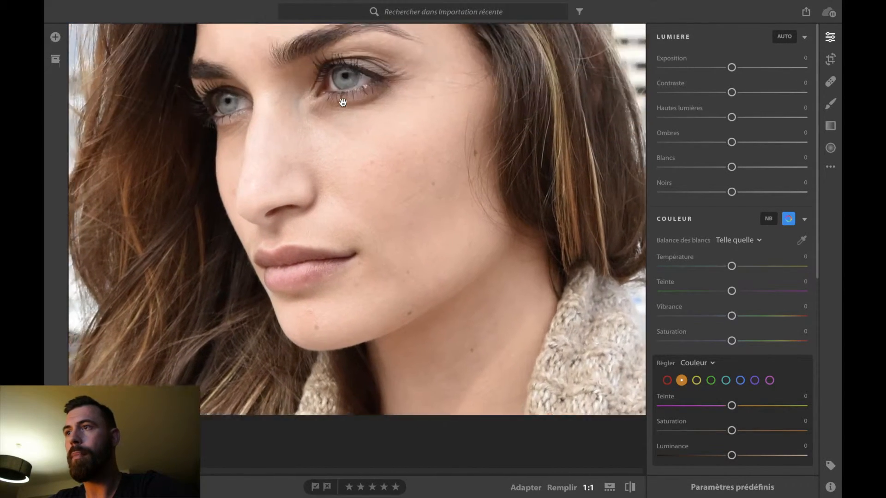
pyautogui.scroll(-3, 343, 102)
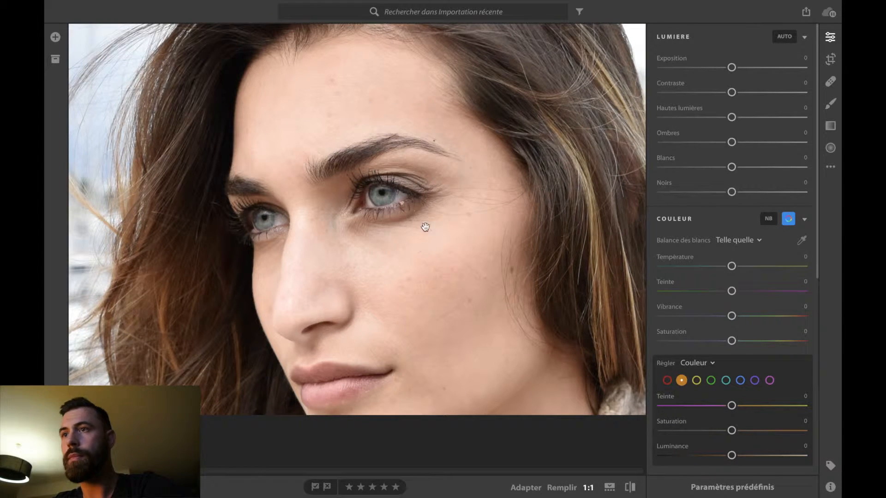
# Step: Inspect the eye and the skin beneath it at higher magnification, and return to the full photo
pyautogui.click(401, 205)
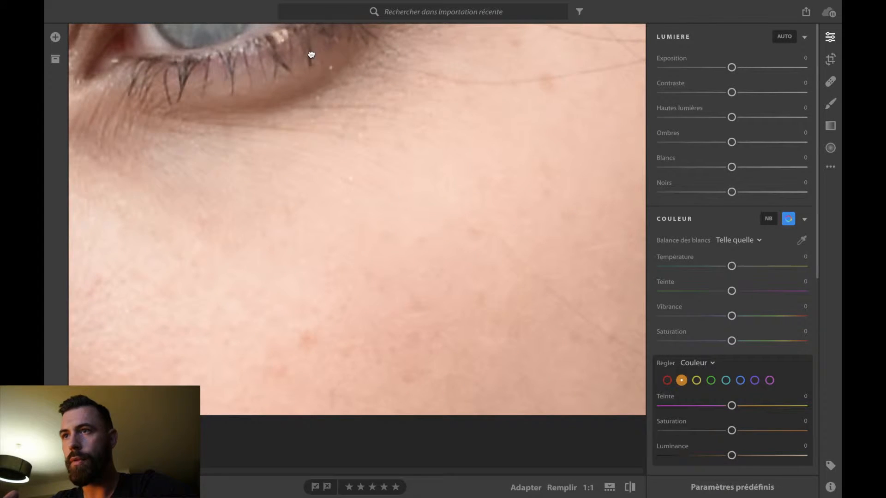
pyautogui.moveTo(311, 54); pyautogui.dragTo(364, 159)
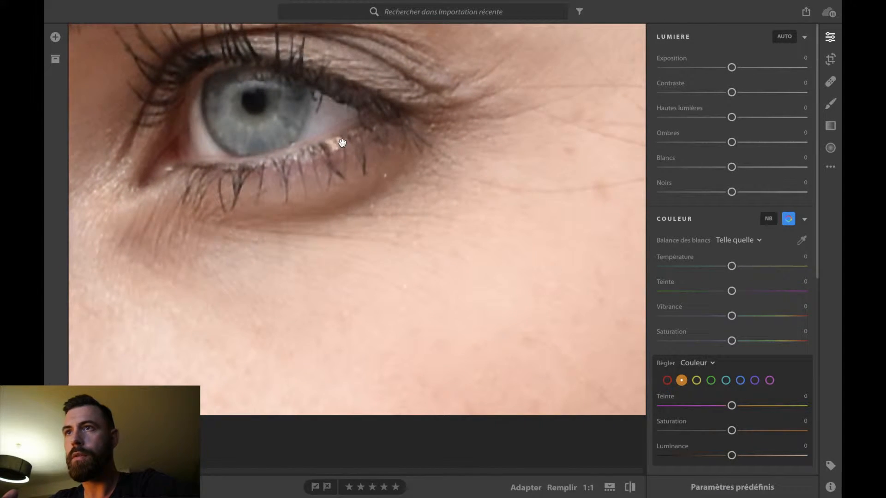
pyautogui.click(327, 200)
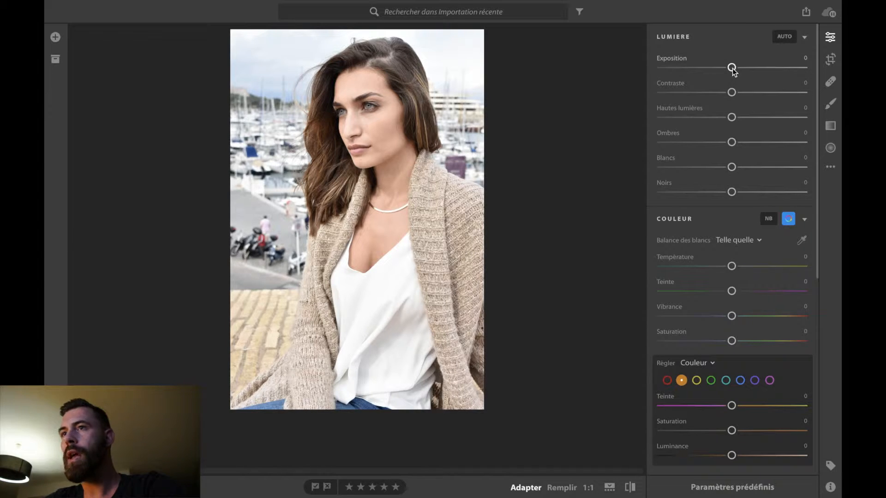
# Step: Adjust the photo's light with Ombres at +24, Noirs at −32 and Contraste at +19
pyautogui.moveTo(733, 145); pyautogui.dragTo(754, 145)
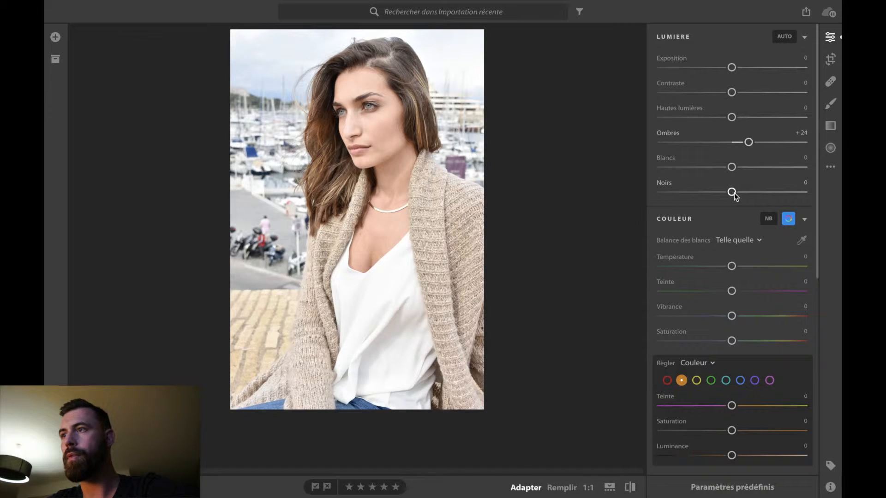
pyautogui.moveTo(732, 192); pyautogui.dragTo(712, 195)
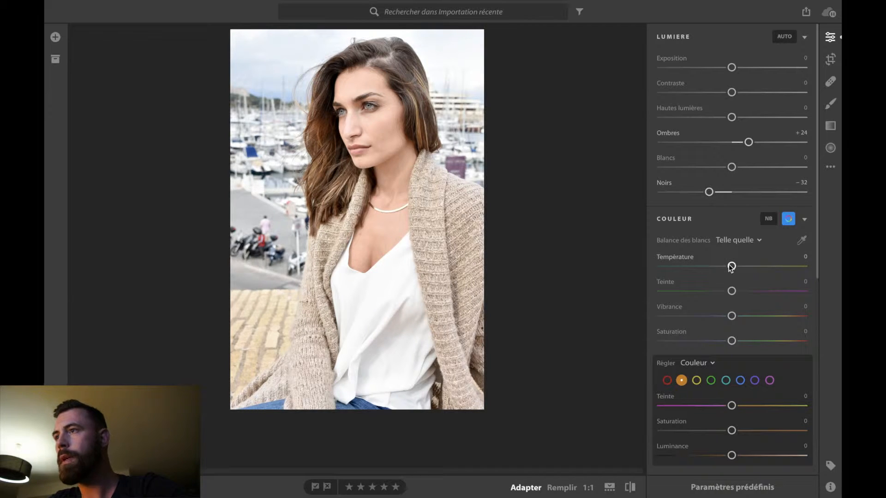
pyautogui.moveTo(731, 92); pyautogui.dragTo(745, 92)
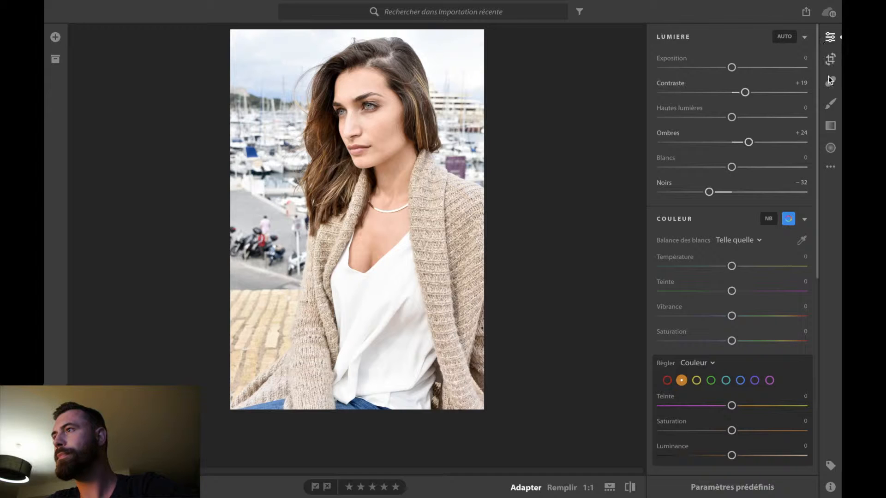
# Step: Examine the face up close, compare the edited photo with the original, and fit the whole image in view again
pyautogui.click(365, 114)
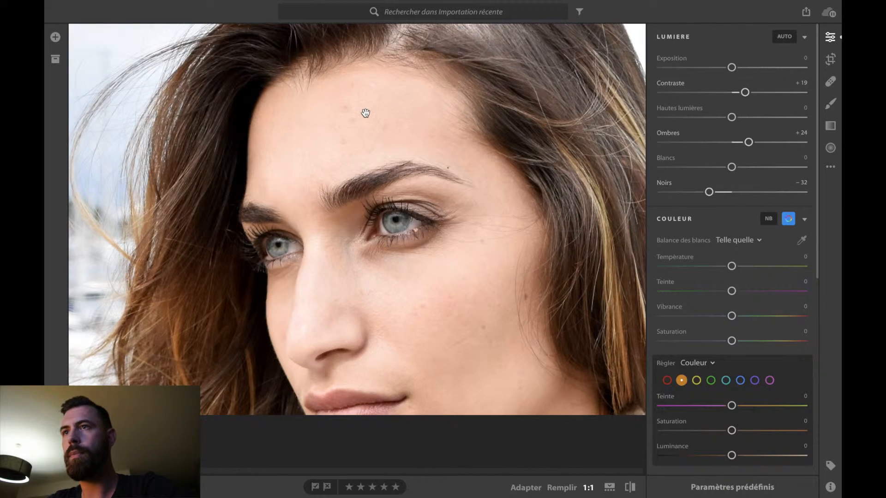
pyautogui.click(366, 114)
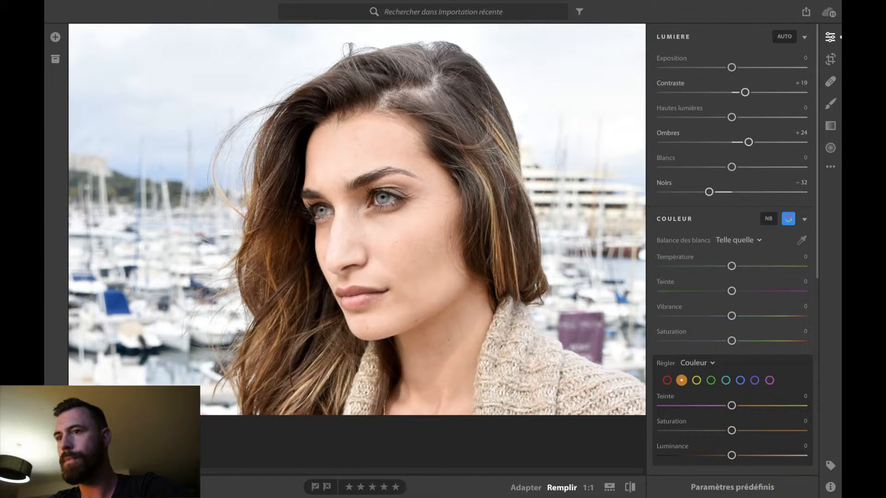
pyautogui.click(630, 488)
pyautogui.click(630, 489)
pyautogui.click(631, 490)
pyautogui.click(631, 489)
pyautogui.click(631, 489)
pyautogui.click(631, 489)
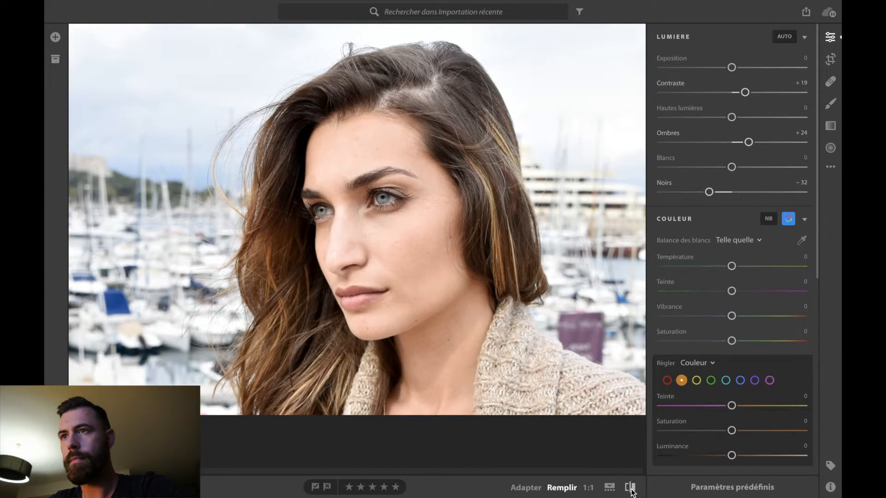
pyautogui.click(558, 240)
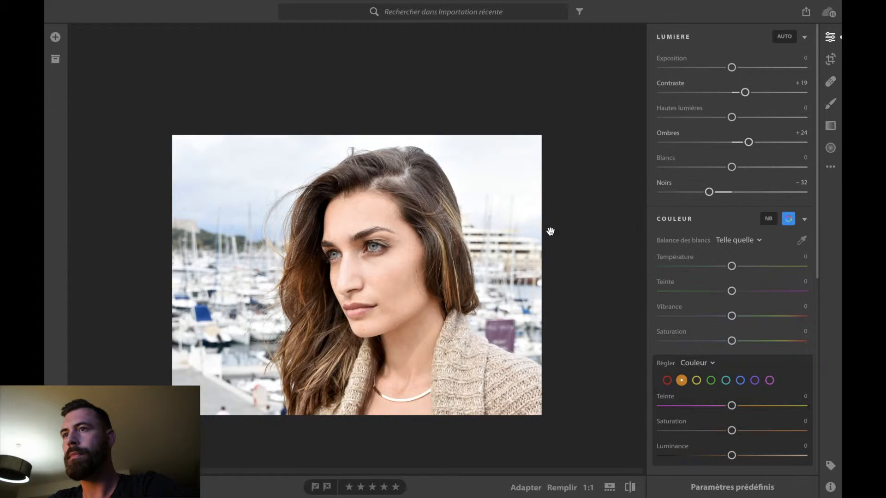
pyautogui.moveTo(452, 249); pyautogui.dragTo(459, 133)
pyautogui.click(459, 132)
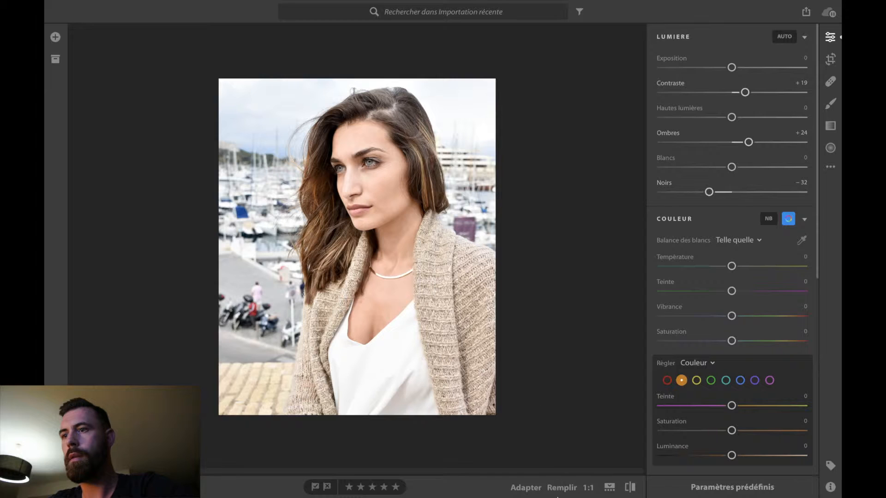
pyautogui.click(526, 488)
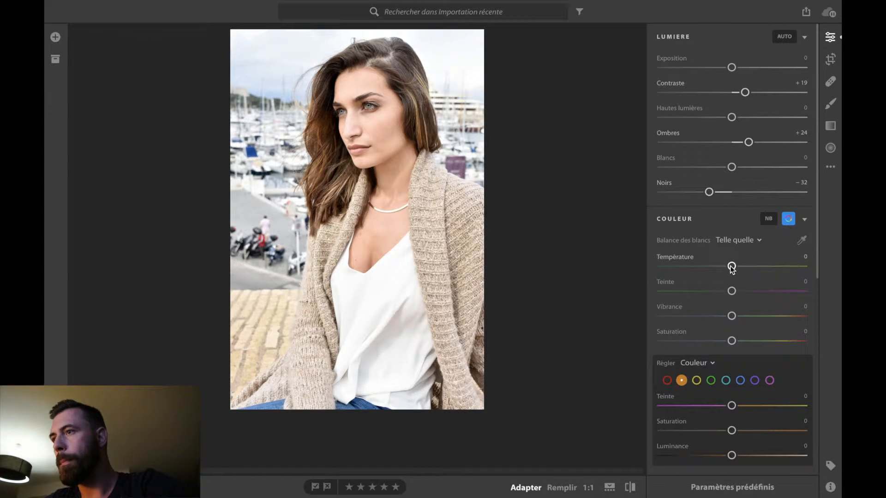
# Step: Adjust the photo's color with Température at +6, Teinte at +18 and Vibrance at +45
pyautogui.moveTo(732, 267); pyautogui.dragTo(736, 267)
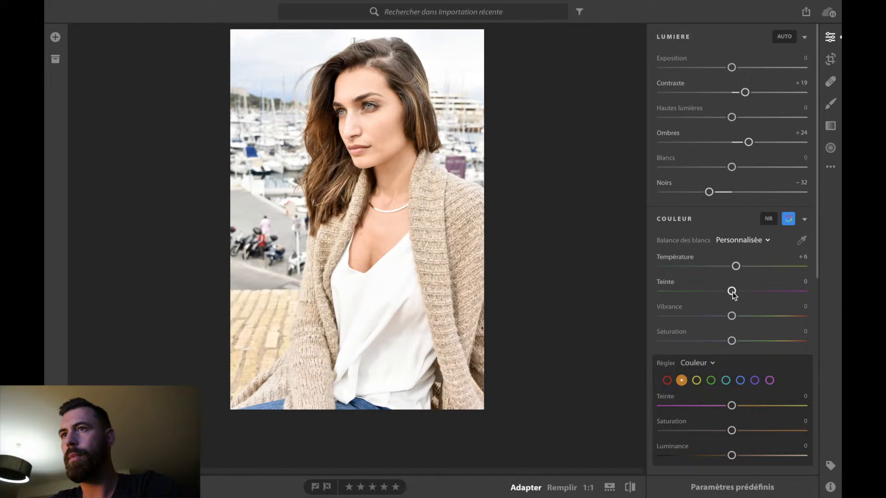
pyautogui.moveTo(733, 292)
pyautogui.mouseDown()
pyautogui.moveTo(719, 292)
pyautogui.moveTo(746, 293)
pyautogui.mouseUp()
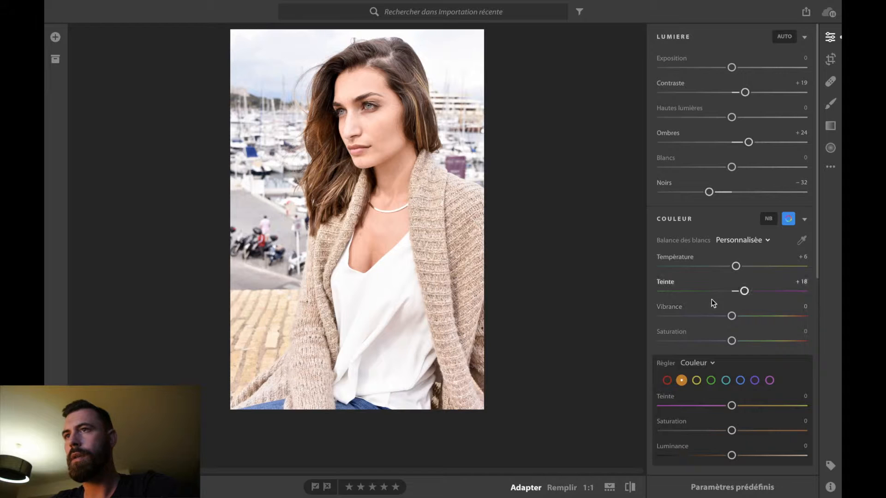
pyautogui.moveTo(731, 316); pyautogui.dragTo(763, 317)
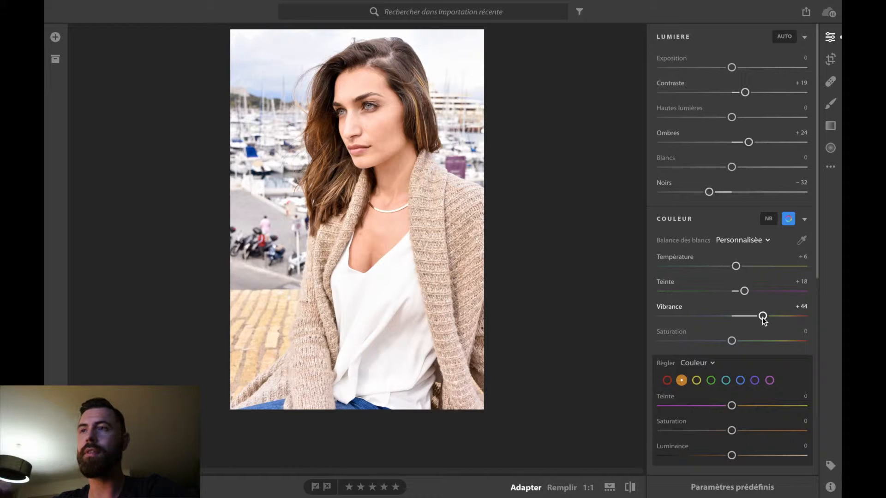
pyautogui.moveTo(763, 318); pyautogui.dragTo(763, 317)
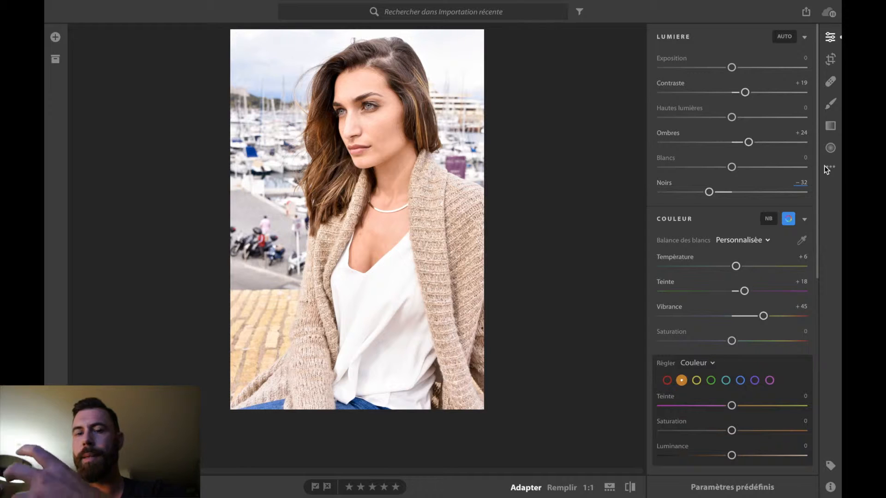
# Step: Add a diagonal linear gradient from the photo's upper-left corner toward the hair and reset its Correction du voile to 0
pyautogui.click(830, 126)
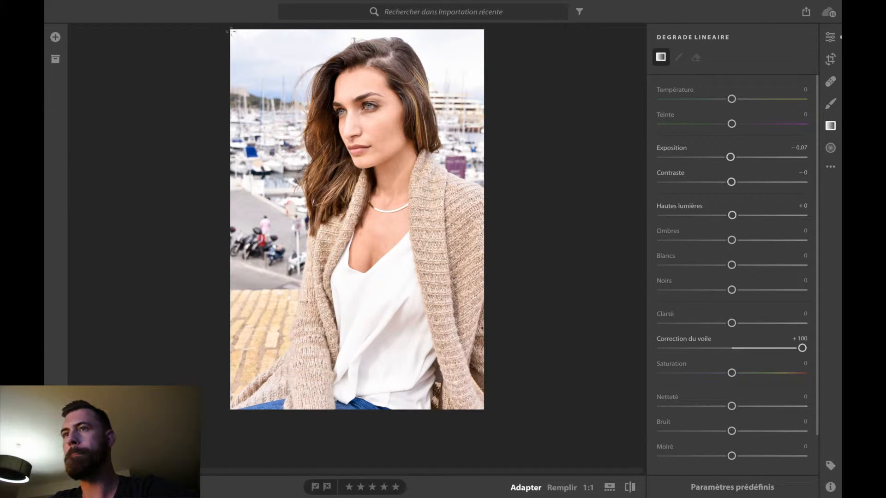
pyautogui.moveTo(233, 34)
pyautogui.mouseDown()
pyautogui.moveTo(302, 65)
pyautogui.moveTo(405, 88)
pyautogui.mouseUp()
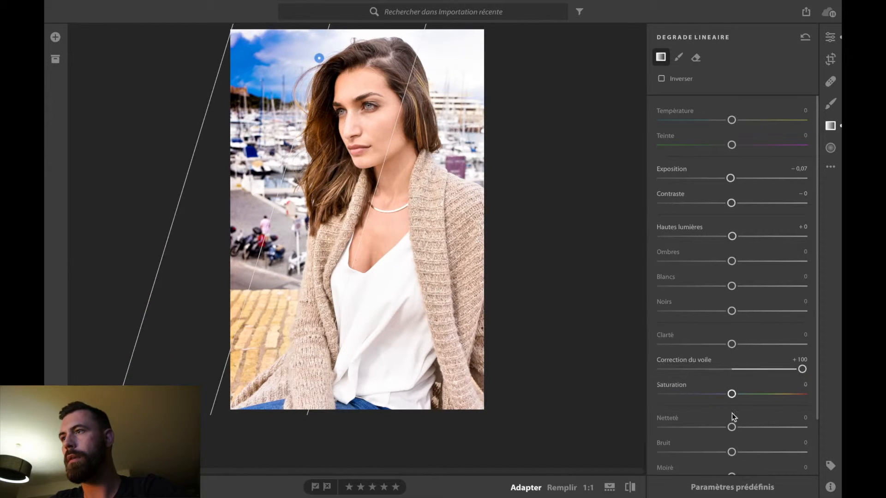
pyautogui.doubleClick(733, 370)
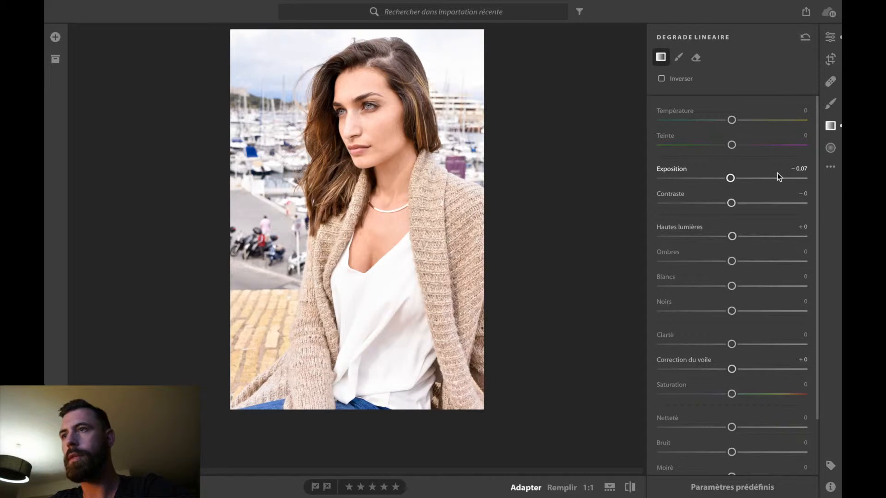
# Step: Set the upper-left gradient's Exposition to +0,99 and its Température to +44
pyautogui.click(733, 180)
pyautogui.moveTo(744, 180)
pyautogui.mouseDown()
pyautogui.moveTo(786, 181)
pyautogui.moveTo(750, 181)
pyautogui.mouseUp()
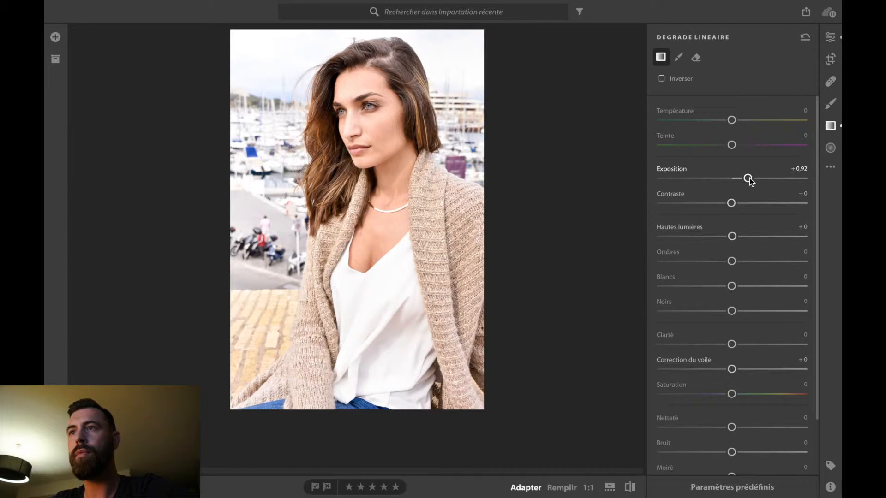
pyautogui.click(751, 178)
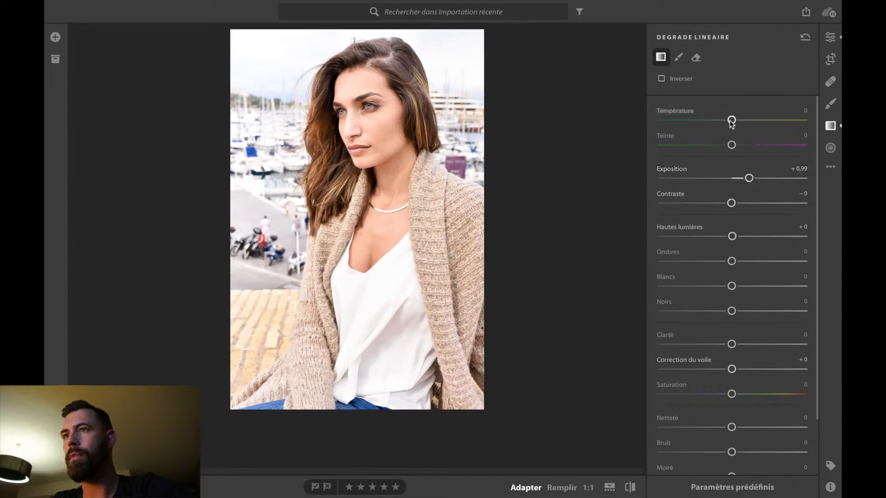
pyautogui.moveTo(733, 121); pyautogui.dragTo(760, 121)
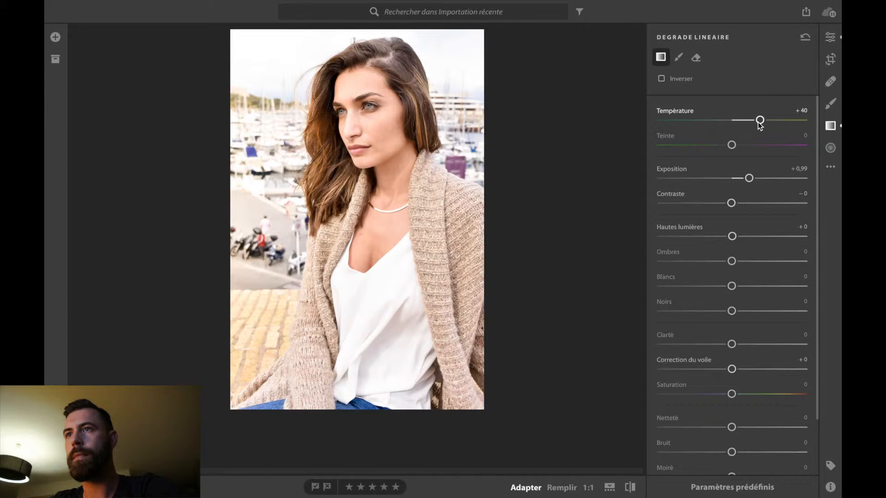
pyautogui.doubleClick(761, 120)
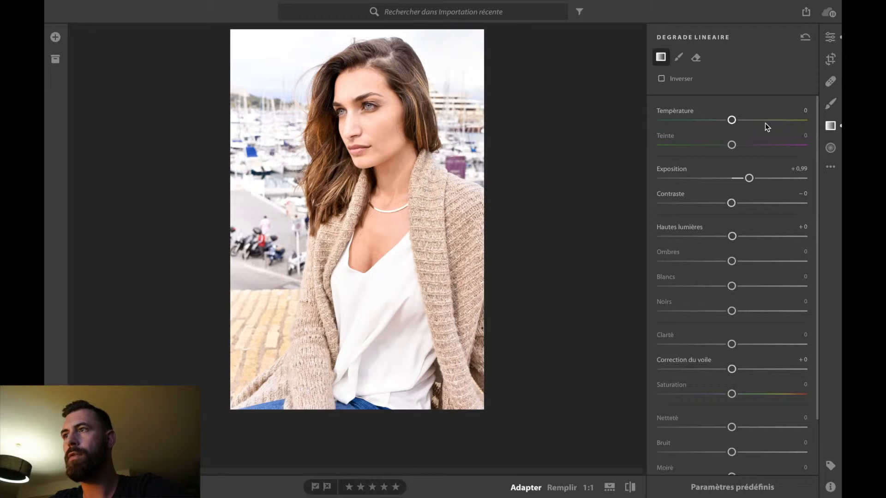
pyautogui.click(756, 121)
pyautogui.moveTo(762, 121); pyautogui.dragTo(763, 121)
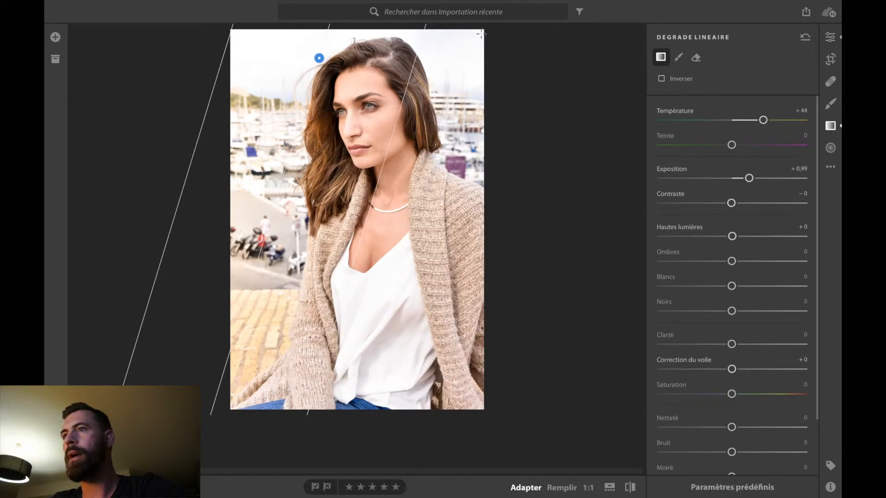
# Step: Add a second linear gradient from the photo's upper-right corner toward the face and set its Exposition to +0,53
pyautogui.moveTo(477, 36); pyautogui.dragTo(361, 86)
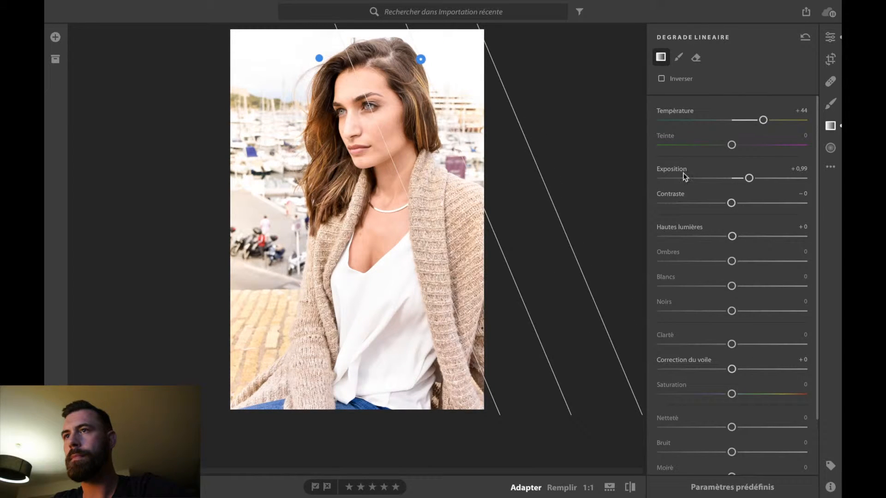
pyautogui.click(741, 178)
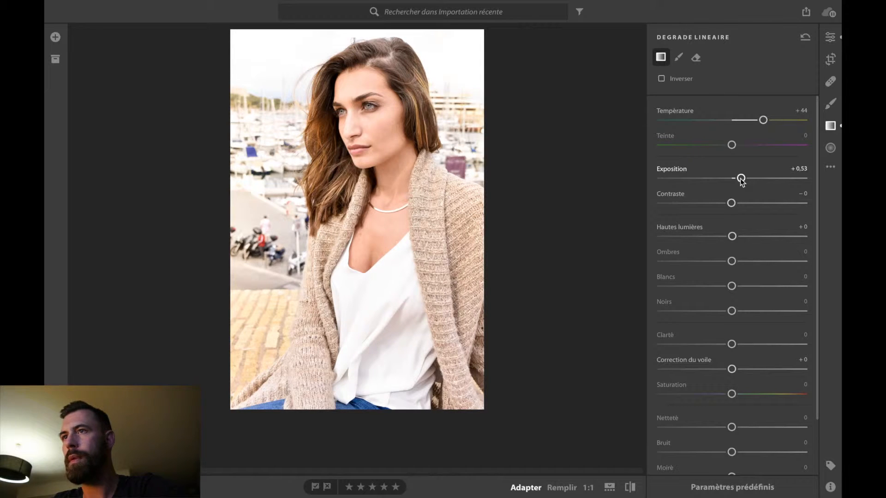
# Step: Set the upper-right gradient's Température to +61 and finish editing that gradient
pyautogui.click(776, 120)
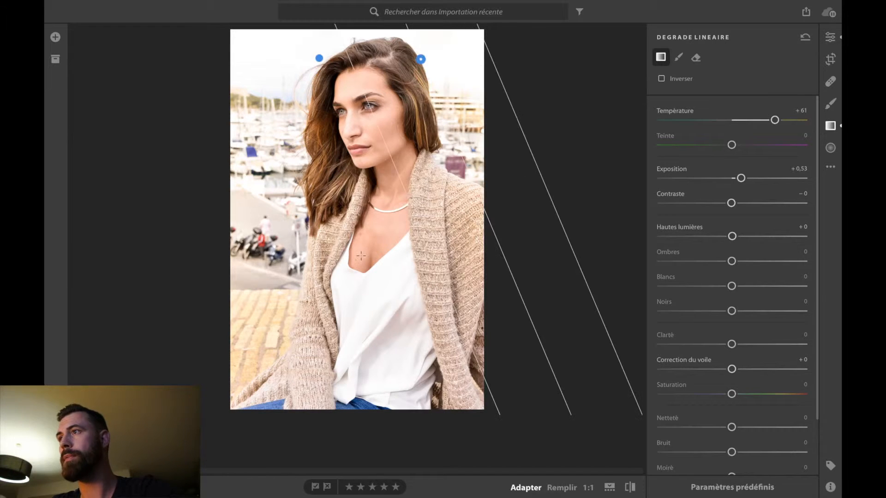
pyautogui.click(831, 126)
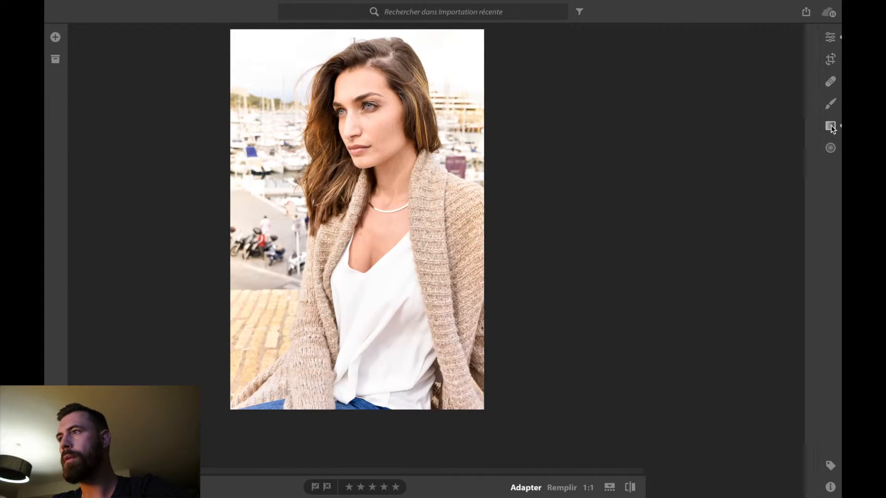
# Step: Add a third linear gradient from the photo's bottom edge up over the sleeve, with Exposition at −0,45 and Température at −16
pyautogui.click(830, 124)
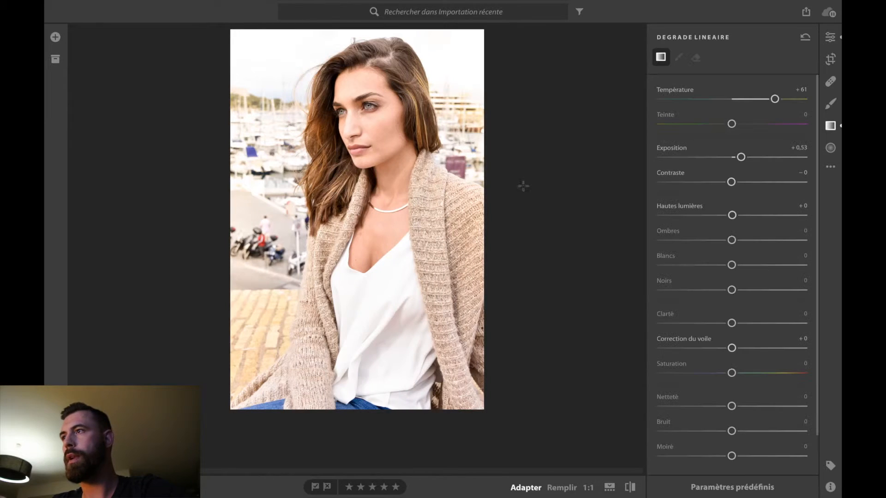
pyautogui.moveTo(297, 412); pyautogui.dragTo(322, 294)
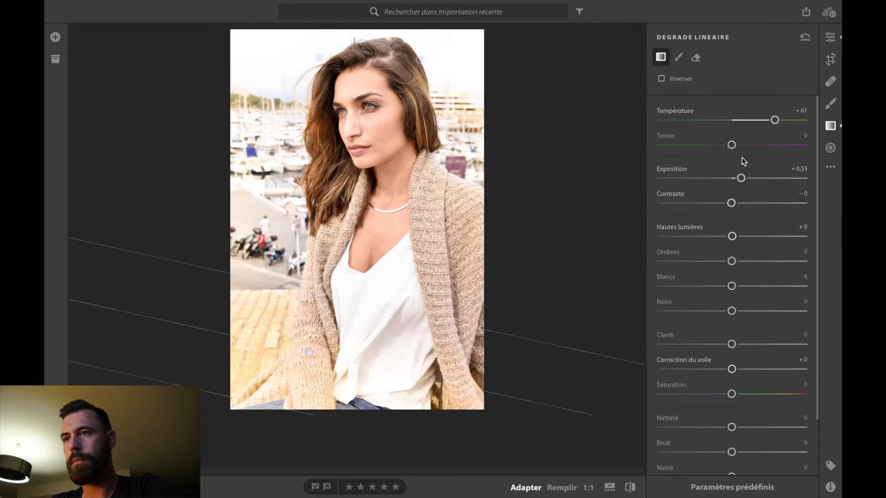
pyautogui.click(753, 121)
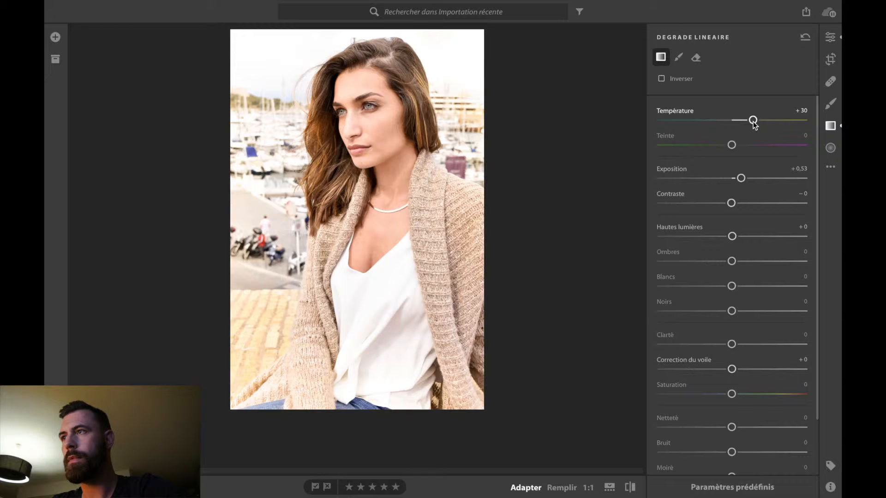
pyautogui.click(706, 178)
pyautogui.click(724, 178)
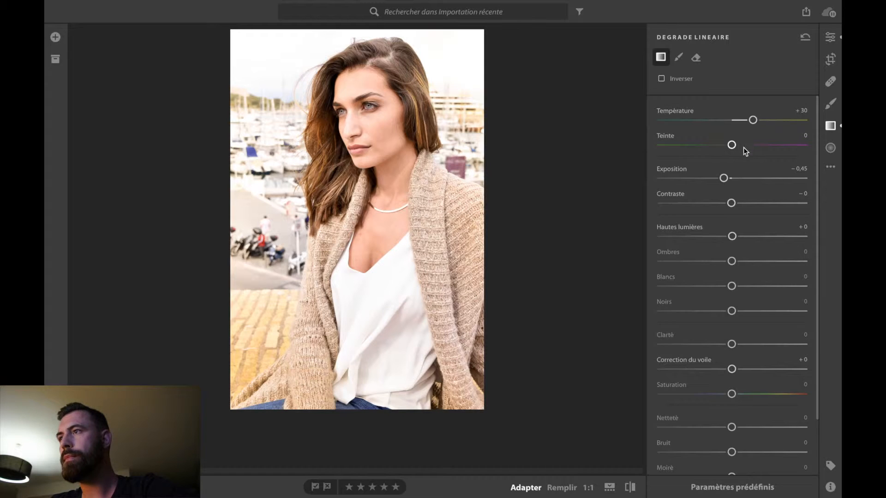
pyautogui.click(720, 120)
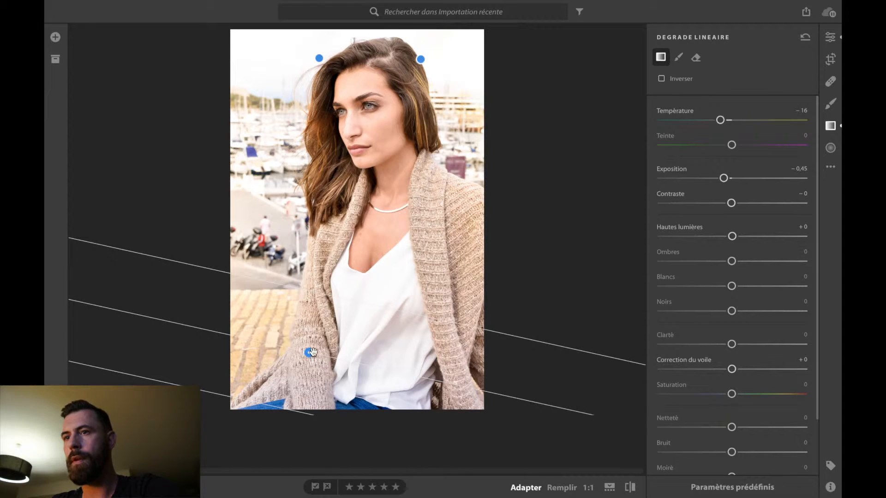
# Step: Widen the bottom gradient and move it up slightly, with its Température at −14 and its Exposition at −0,85
pyautogui.moveTo(340, 295); pyautogui.dragTo(359, 243)
pyautogui.moveTo(316, 325); pyautogui.dragTo(314, 335)
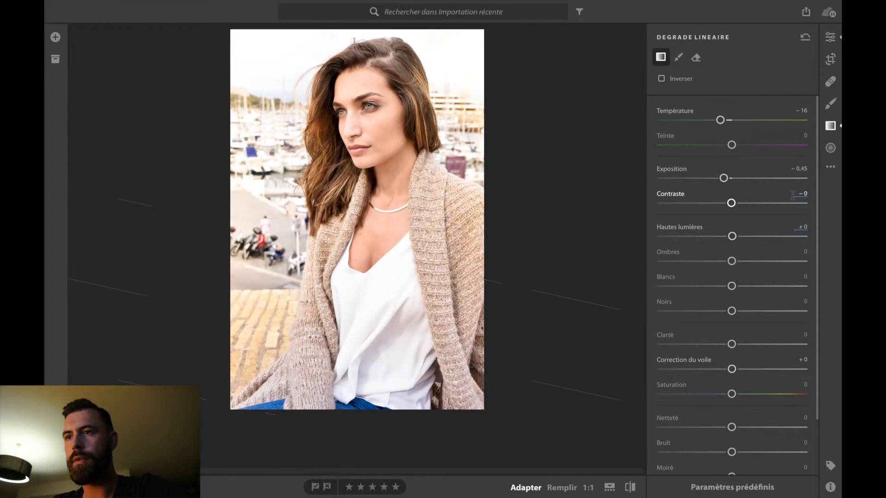
pyautogui.moveTo(720, 120)
pyautogui.mouseDown()
pyautogui.moveTo(712, 120)
pyautogui.moveTo(721, 120)
pyautogui.mouseUp()
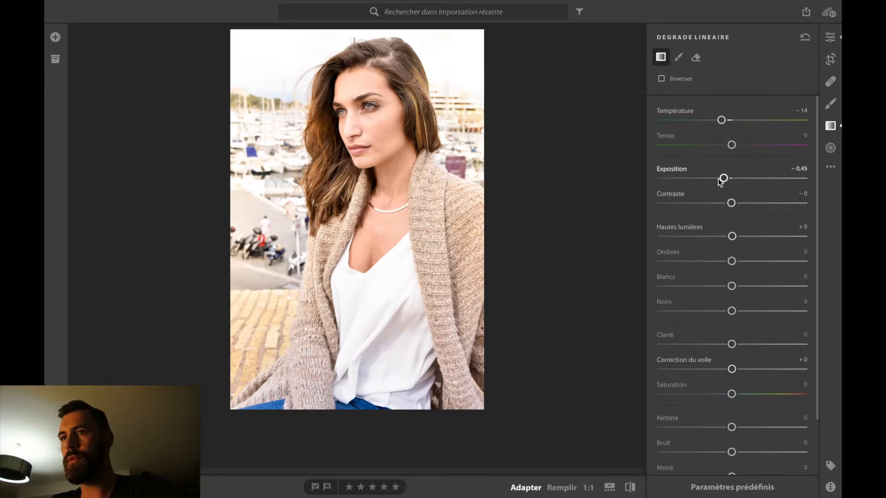
pyautogui.moveTo(721, 181)
pyautogui.mouseDown()
pyautogui.moveTo(710, 180)
pyautogui.moveTo(718, 182)
pyautogui.mouseUp()
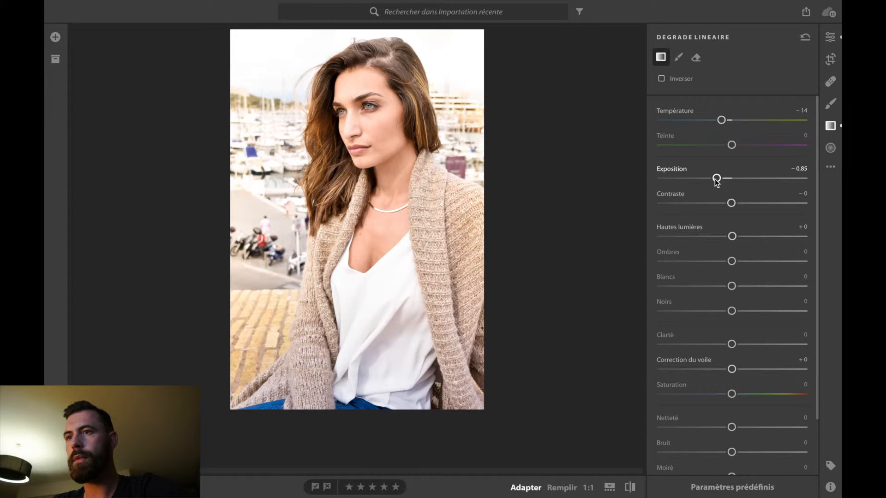
# Step: Compare the edited portrait with the original several times, both in the gradient tool and with it closed
pyautogui.moveTo(553, 268)
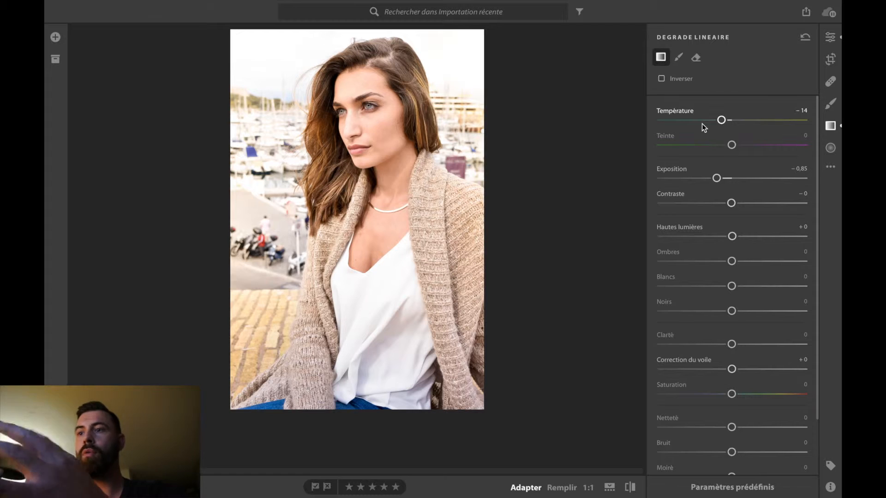
pyautogui.click(630, 487)
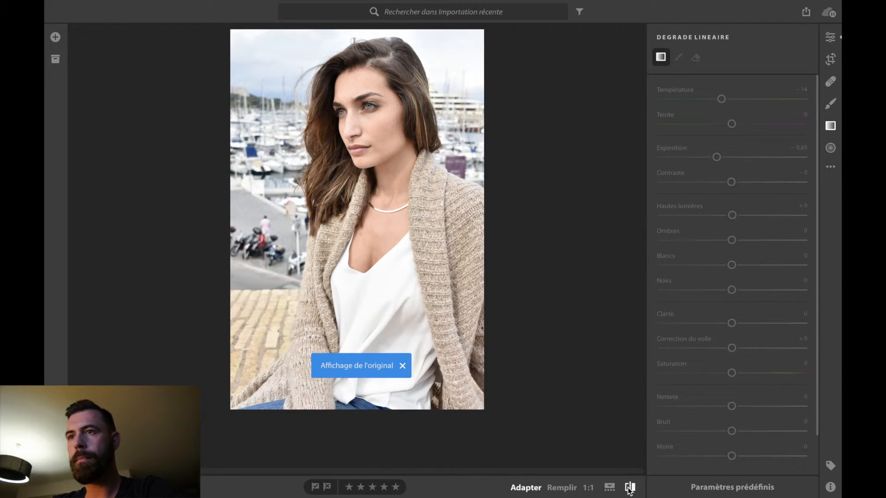
pyautogui.click(630, 487)
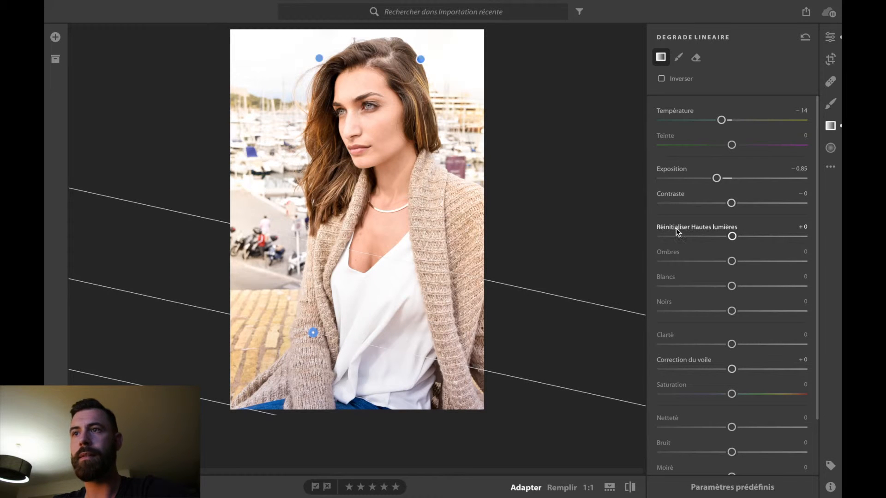
pyautogui.click(834, 130)
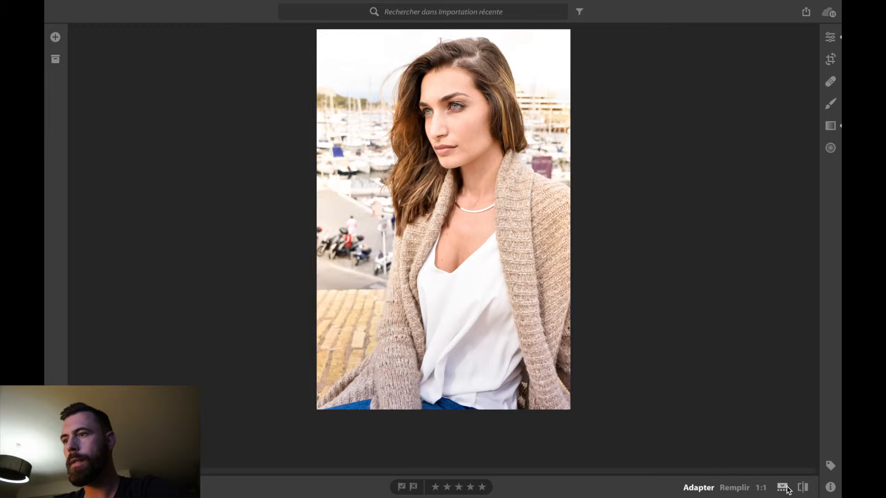
pyautogui.click(803, 489)
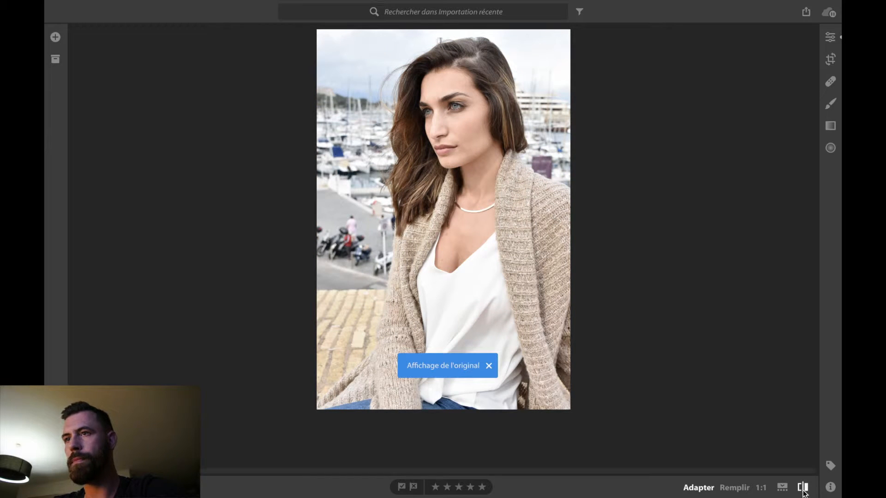
pyautogui.click(804, 489)
pyautogui.click(804, 489)
pyautogui.click(803, 489)
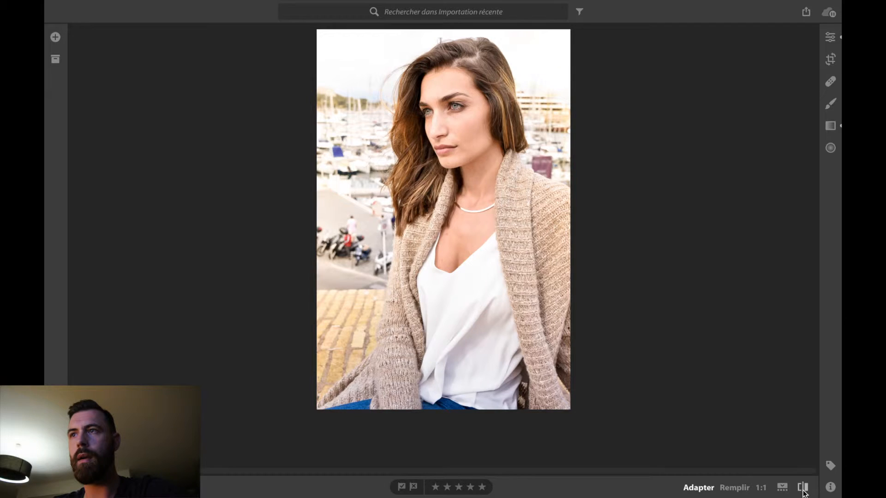
pyautogui.click(445, 109)
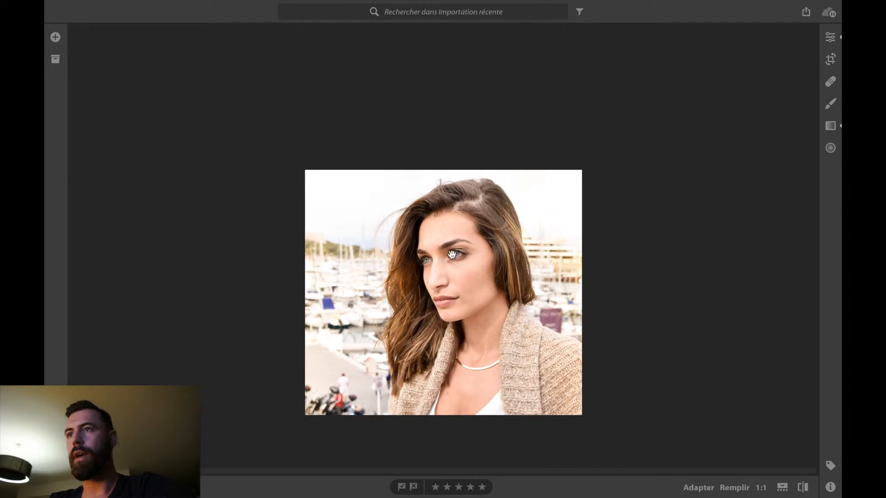
pyautogui.press('g')
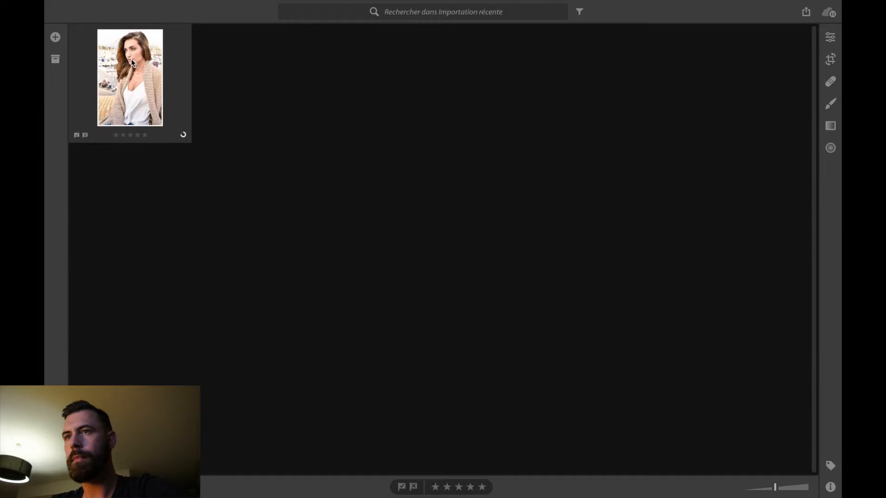
pyautogui.doubleClick(132, 61)
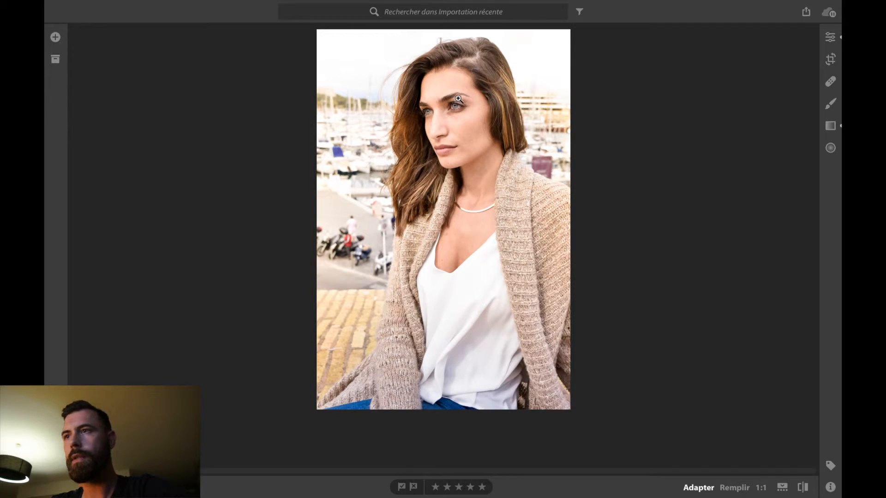
pyautogui.click(447, 112)
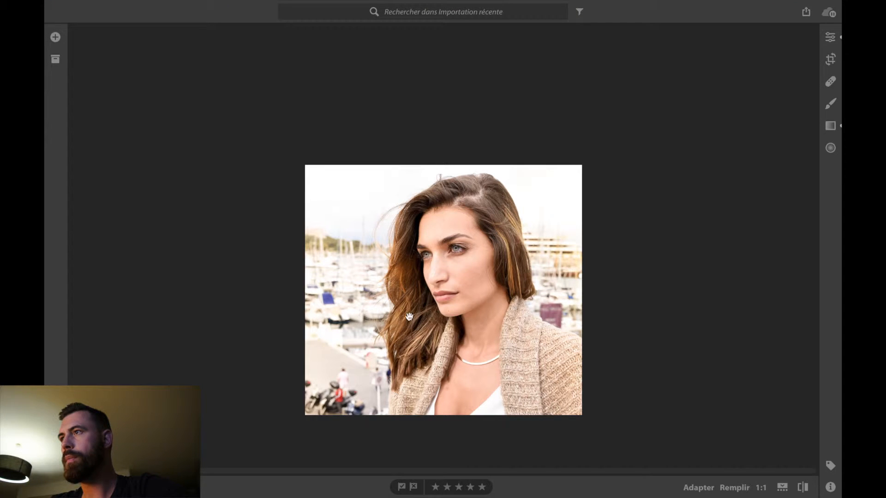
pyautogui.click(711, 488)
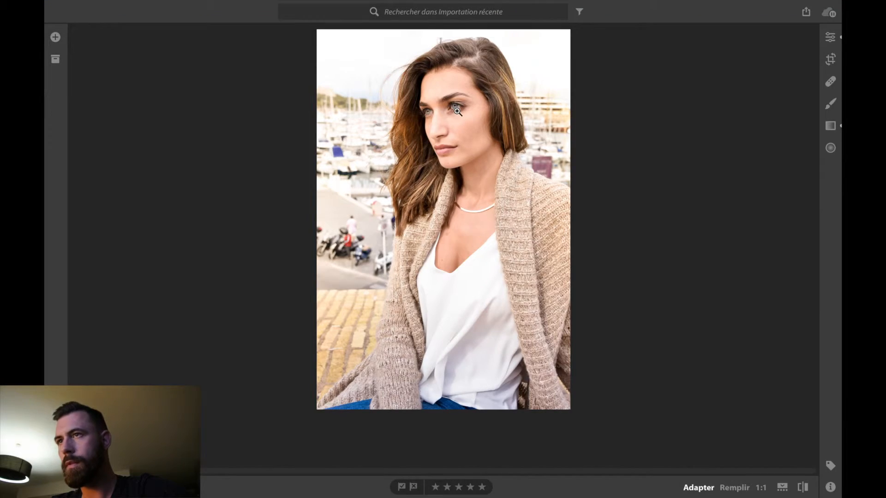
# Step: Paint a brush adjustment with Taille 3,6 over the iris of the eye nearer the camera, working at 1:1 on the face
pyautogui.click(457, 110)
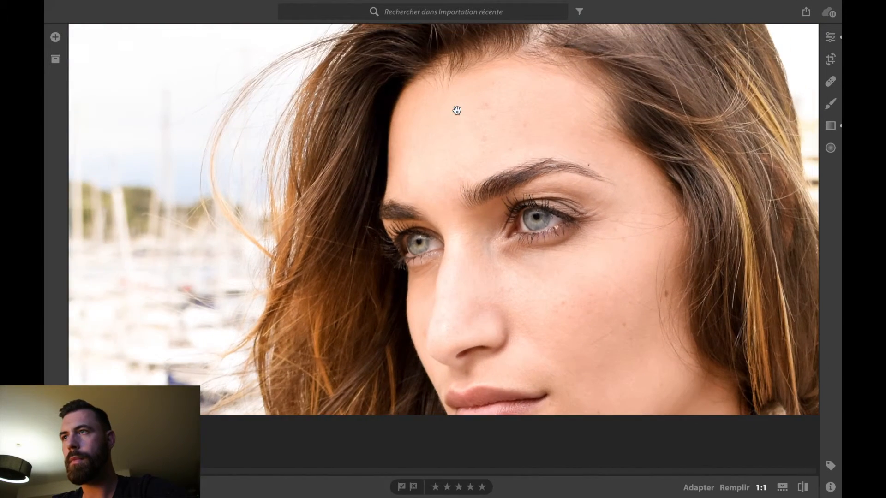
pyautogui.moveTo(514, 192); pyautogui.dragTo(468, 172)
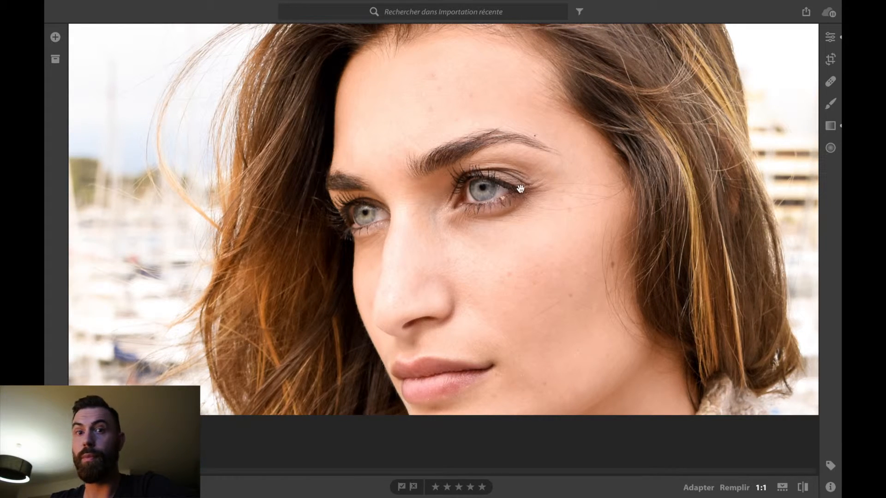
pyautogui.click(829, 105)
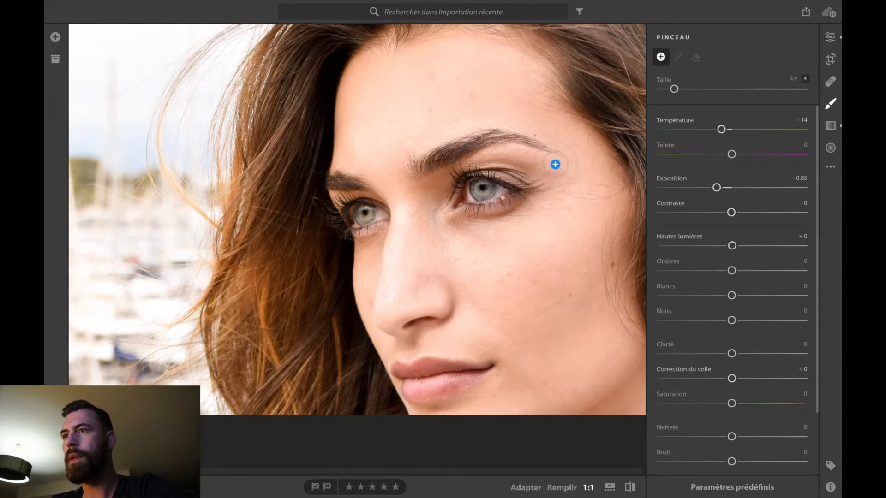
pyautogui.press('z')
pyautogui.press('z')
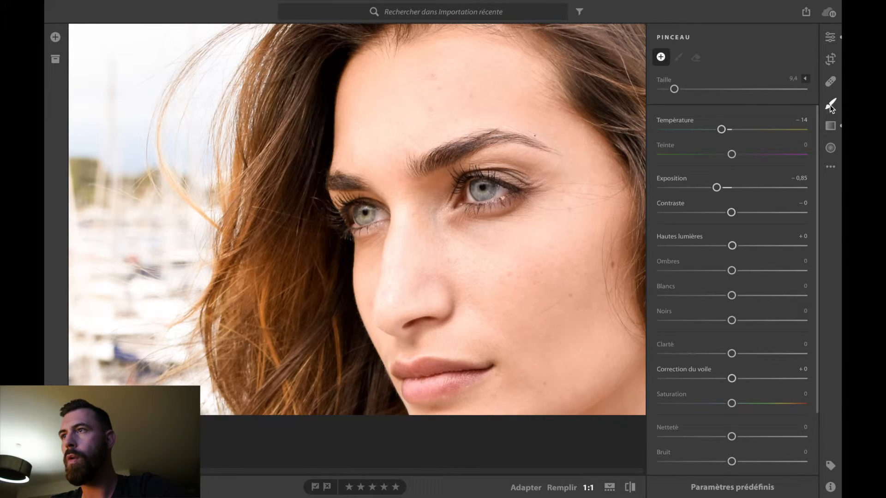
pyautogui.click(666, 89)
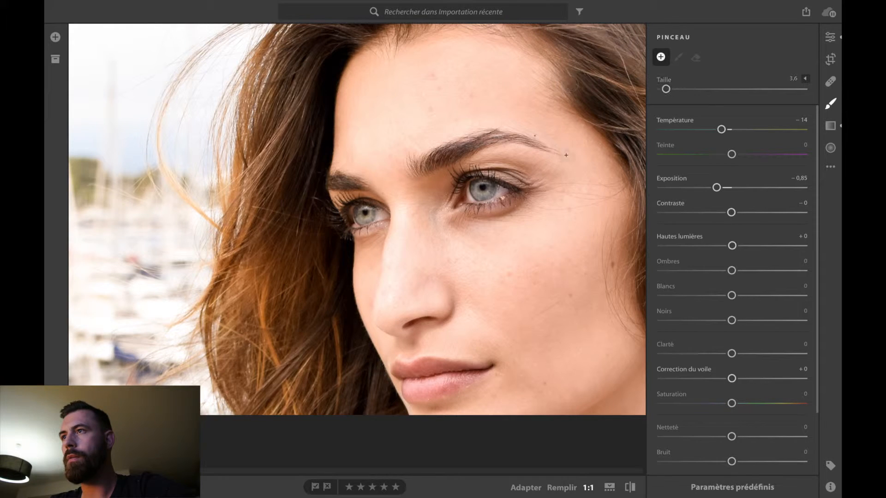
pyautogui.moveTo(483, 188)
pyautogui.mouseDown()
pyautogui.moveTo(475, 181)
pyautogui.moveTo(494, 179)
pyautogui.moveTo(476, 198)
pyautogui.moveTo(474, 183)
pyautogui.moveTo(489, 180)
pyautogui.moveTo(486, 192)
pyautogui.moveTo(471, 189)
pyautogui.moveTo(495, 182)
pyautogui.moveTo(484, 196)
pyautogui.mouseUp()
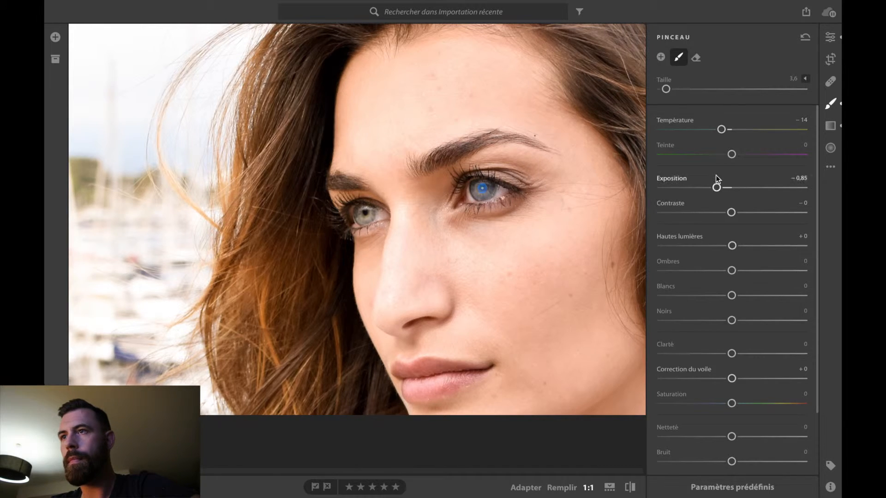
# Step: Set the iris brush adjustment's Exposition to +0,97 and its Température to −2
pyautogui.click(730, 130)
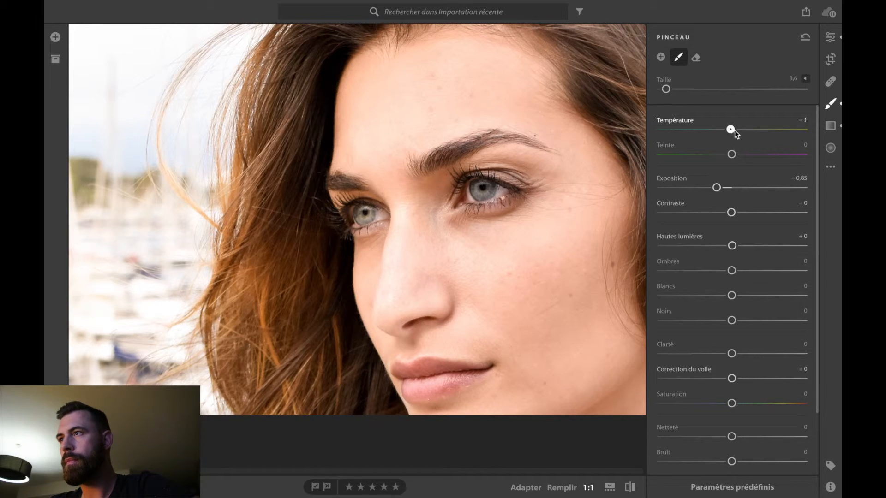
pyautogui.moveTo(735, 131); pyautogui.dragTo(735, 131)
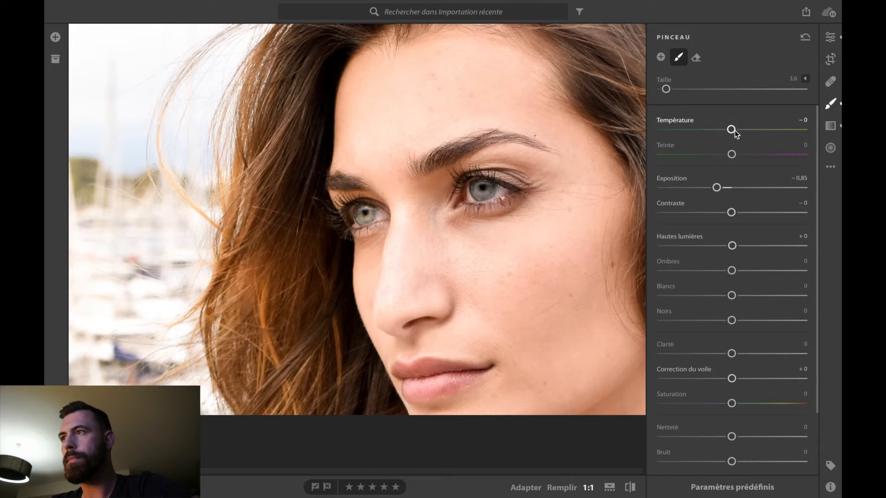
pyautogui.moveTo(737, 187); pyautogui.dragTo(749, 187)
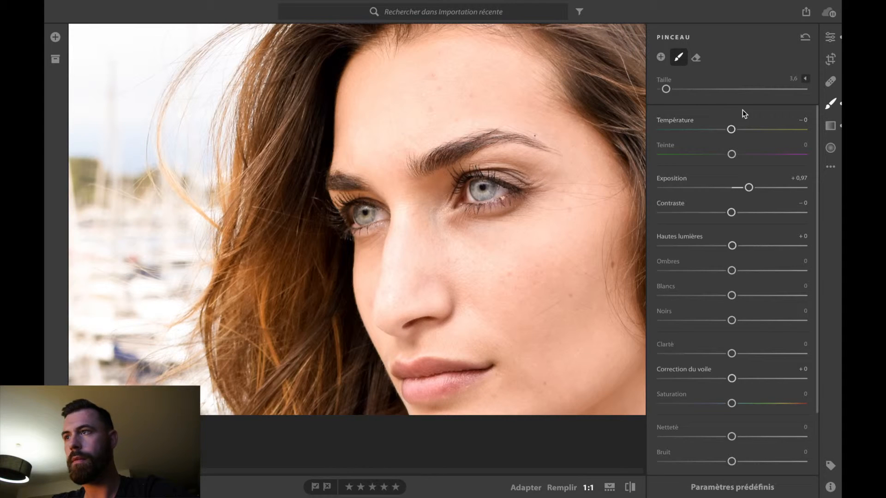
pyautogui.click(721, 130)
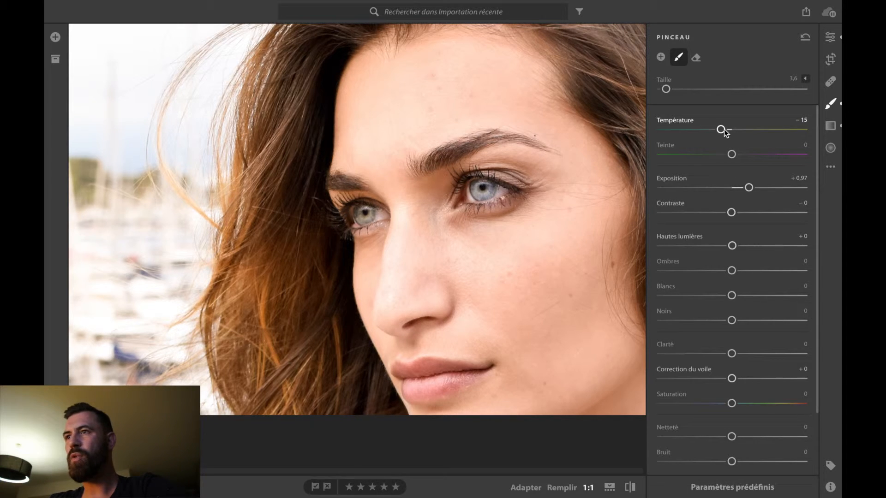
pyautogui.moveTo(722, 130); pyautogui.dragTo(730, 130)
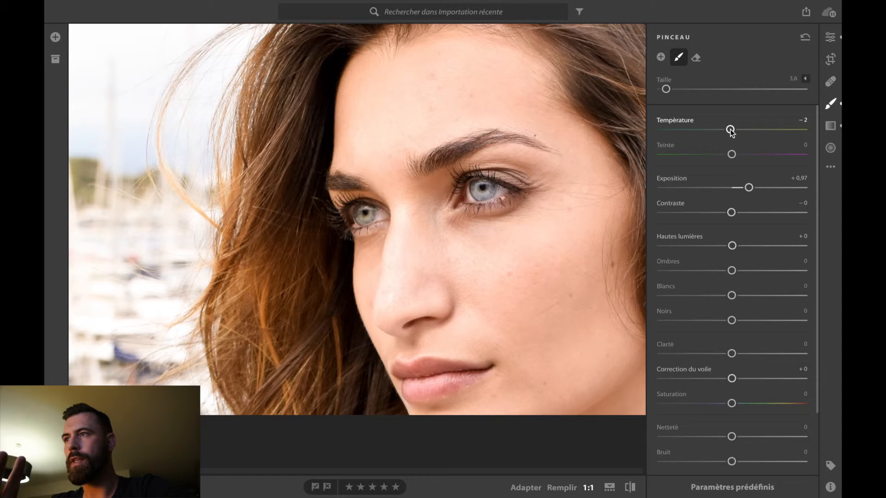
# Step: Set the iris brush adjustment's Contraste to +75 and its Saturation to +71
pyautogui.click(748, 403)
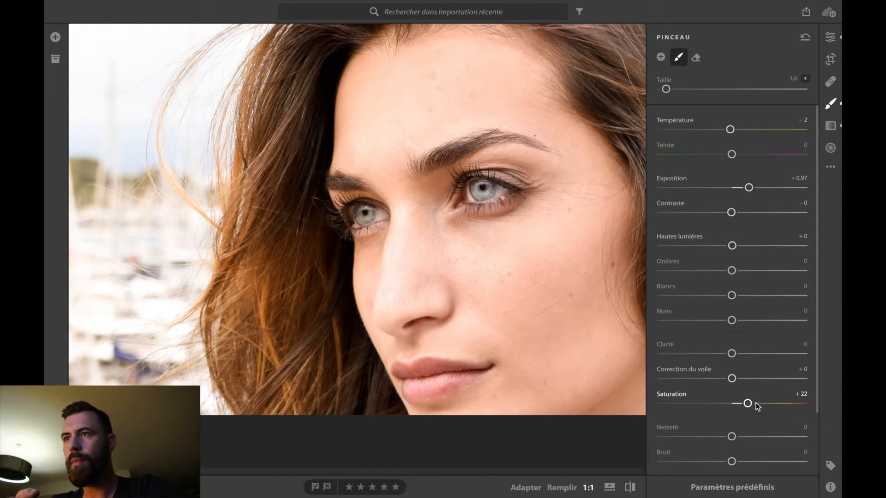
pyautogui.click(767, 213)
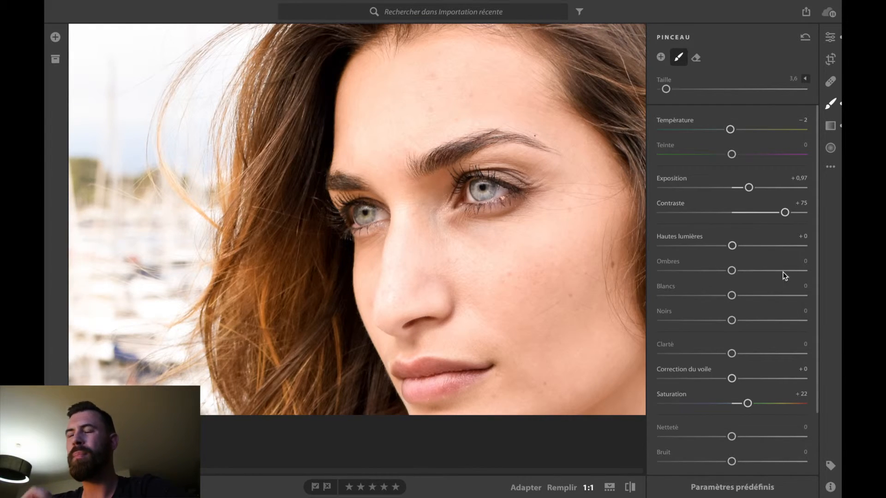
pyautogui.click(765, 403)
pyautogui.click(782, 404)
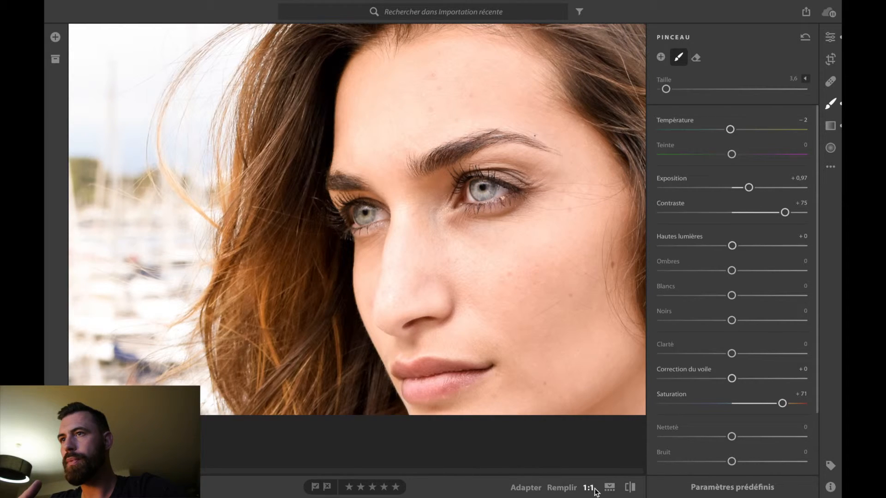
# Step: Compare the retouched face with the original photo several times at 1:1
pyautogui.click(630, 489)
pyautogui.click(630, 489)
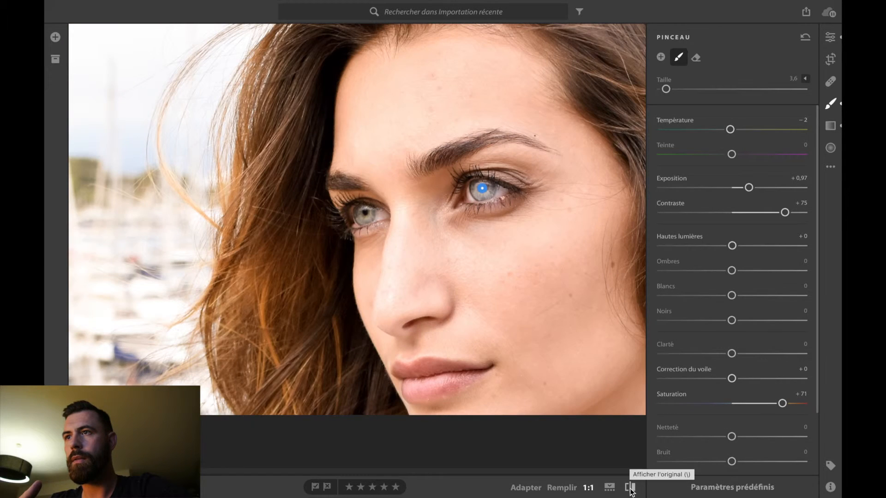
pyautogui.click(631, 490)
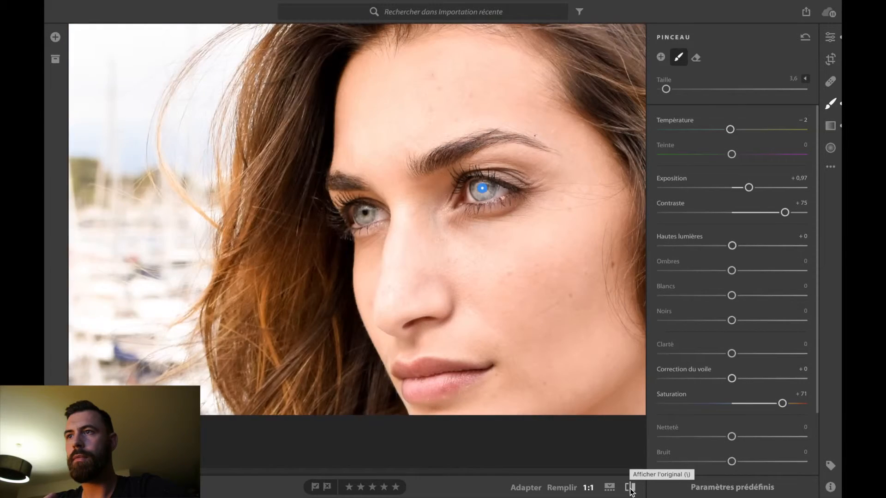
pyautogui.click(631, 489)
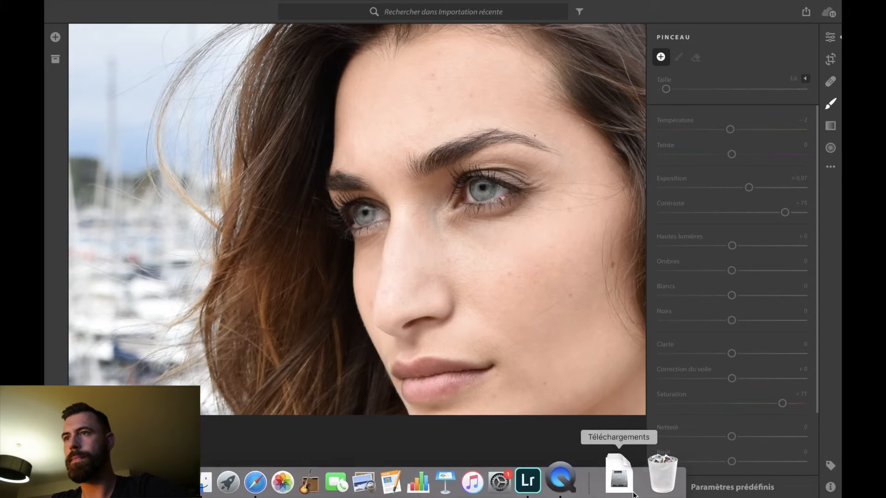
pyautogui.click(630, 490)
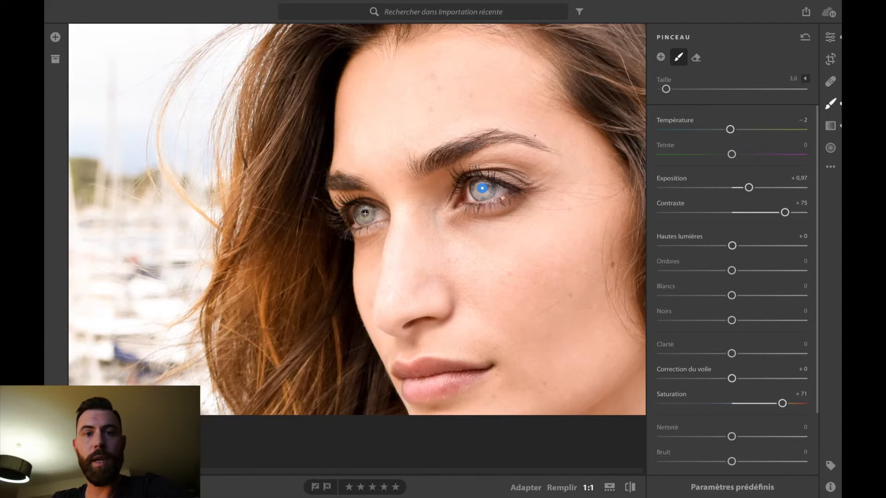
# Step: Extend the existing brush adjustment over the iris of the farther eye and leave the brush tool
pyautogui.moveTo(365, 213)
pyautogui.mouseDown()
pyautogui.moveTo(371, 208)
pyautogui.moveTo(367, 217)
pyautogui.moveTo(358, 212)
pyautogui.moveTo(372, 206)
pyautogui.mouseUp()
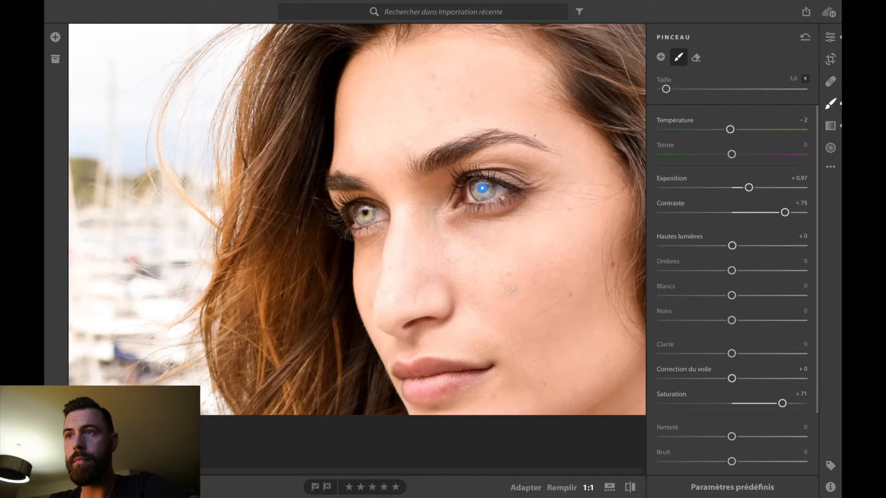
pyautogui.click(833, 103)
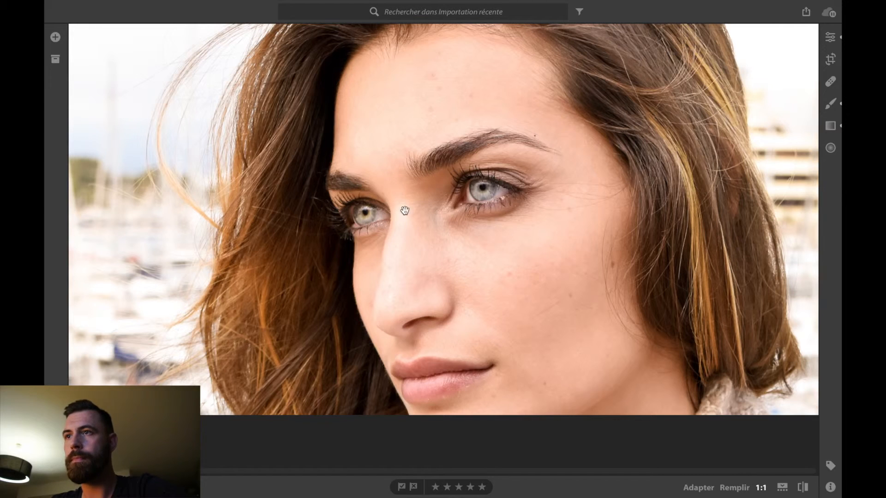
# Step: Delete the brush adjustment that covers the irises
pyautogui.click(831, 104)
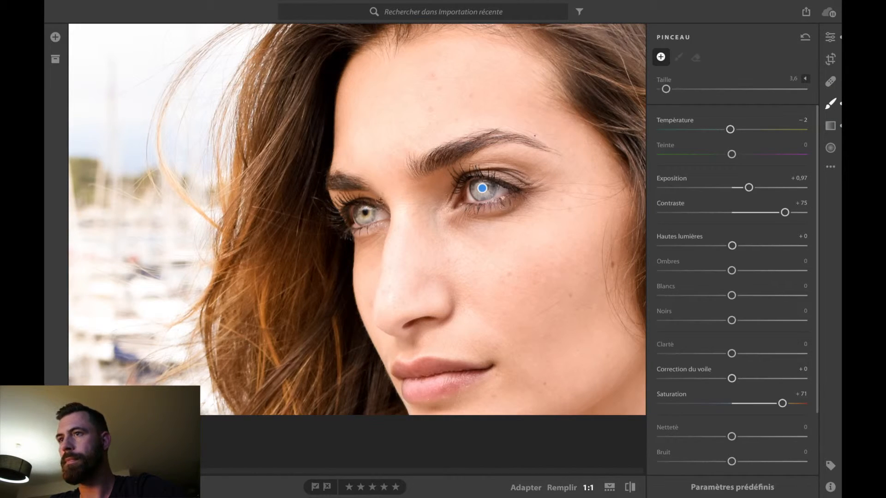
pyautogui.moveTo(483, 189)
pyautogui.rightClick(483, 189)
pyautogui.press('Escape')
pyautogui.rightClick(483, 190)
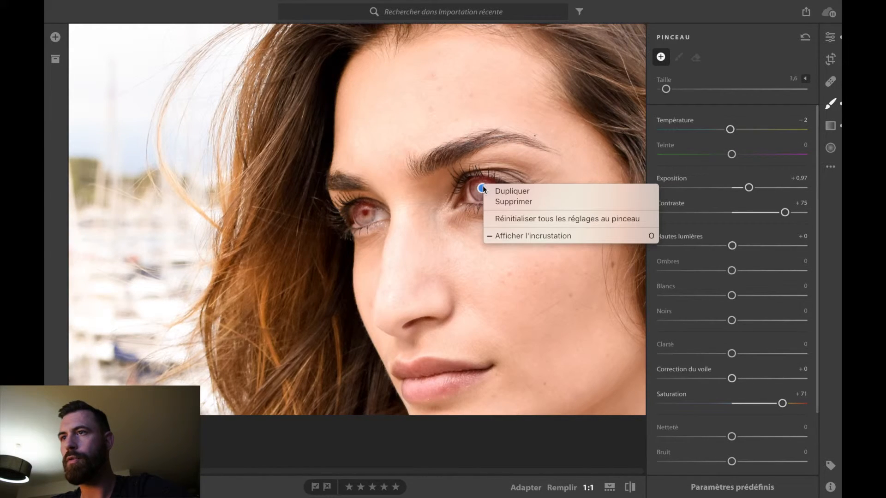
pyautogui.click(495, 204)
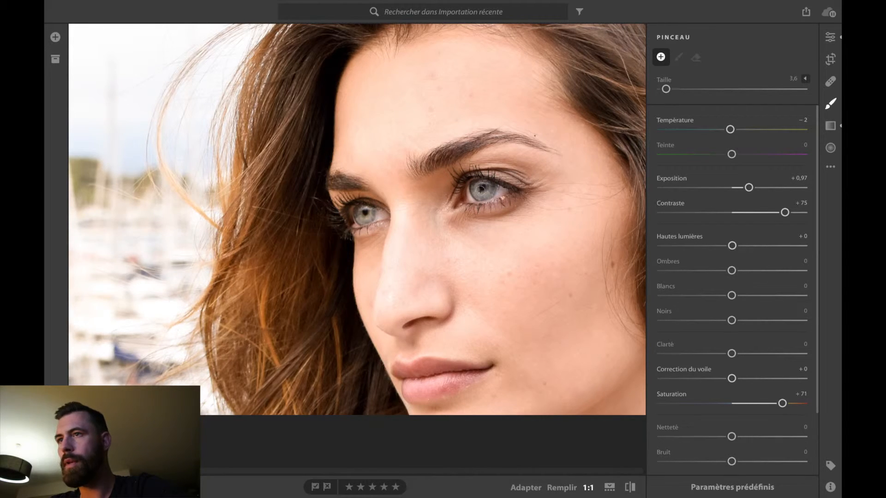
# Step: Paint a new brush adjustment with Taille 3,6 over both irises, keeping the current brush settings, and close the tool
pyautogui.moveTo(481, 189)
pyautogui.mouseDown()
pyautogui.moveTo(491, 182)
pyautogui.moveTo(486, 195)
pyautogui.mouseUp()
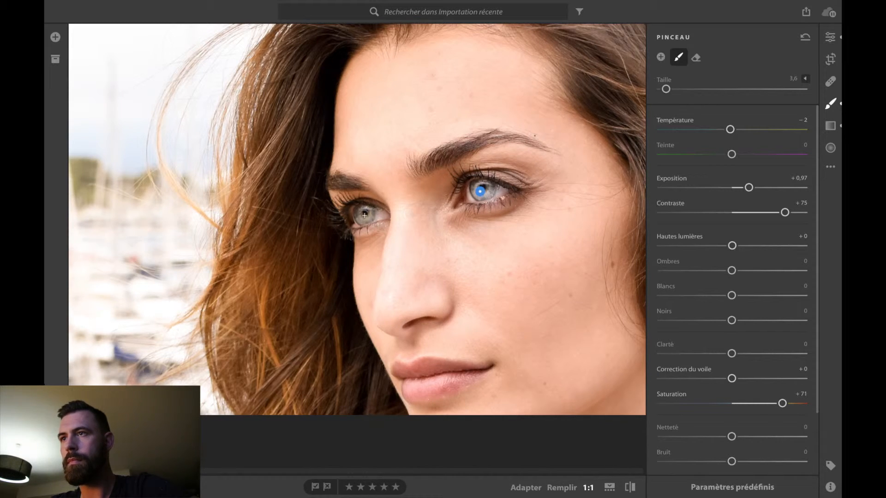
pyautogui.moveTo(363, 214); pyautogui.dragTo(370, 211)
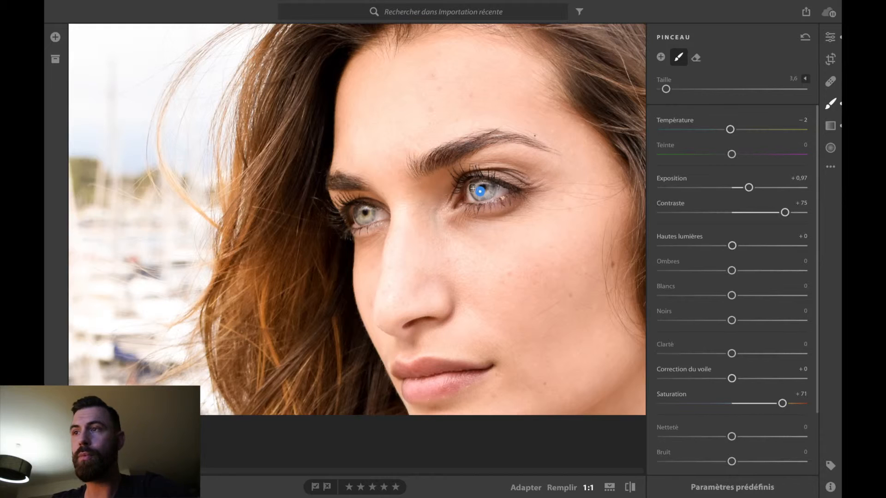
pyautogui.moveTo(477, 185); pyautogui.dragTo(490, 191)
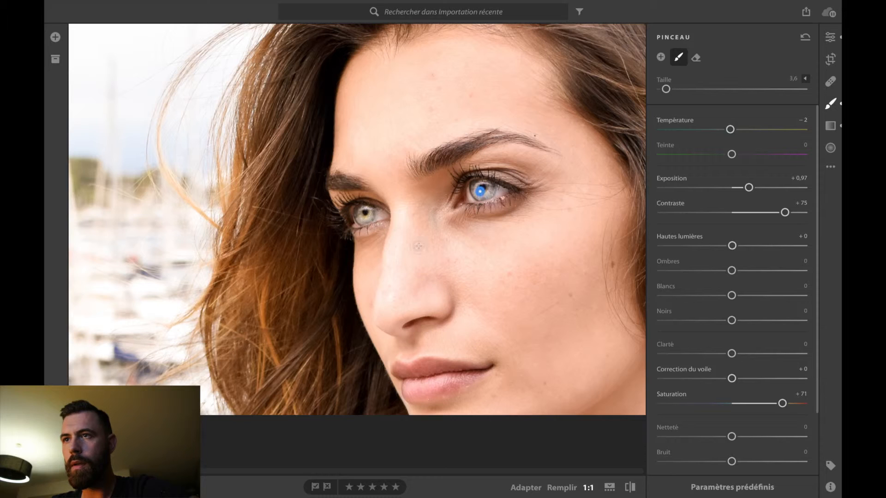
pyautogui.click(834, 104)
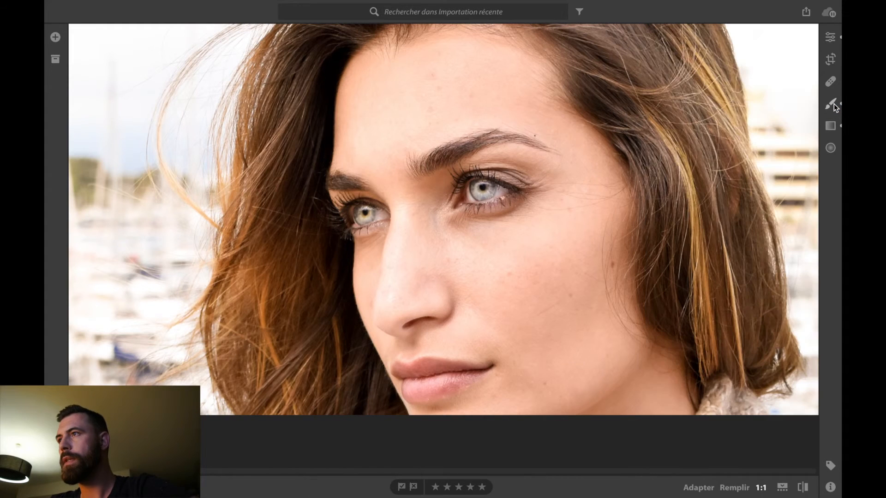
# Step: Set the photo's Hautes lumières to −18 in the light adjustments
pyautogui.click(319, 238)
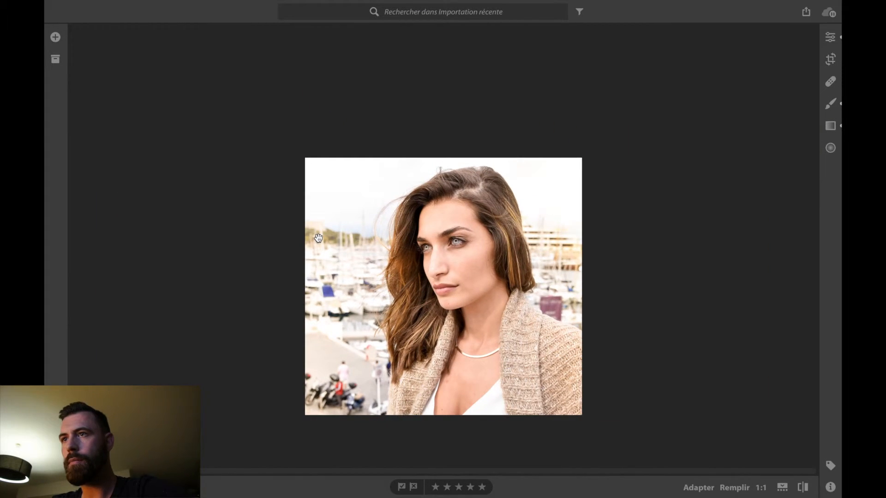
pyautogui.rightClick(408, 252)
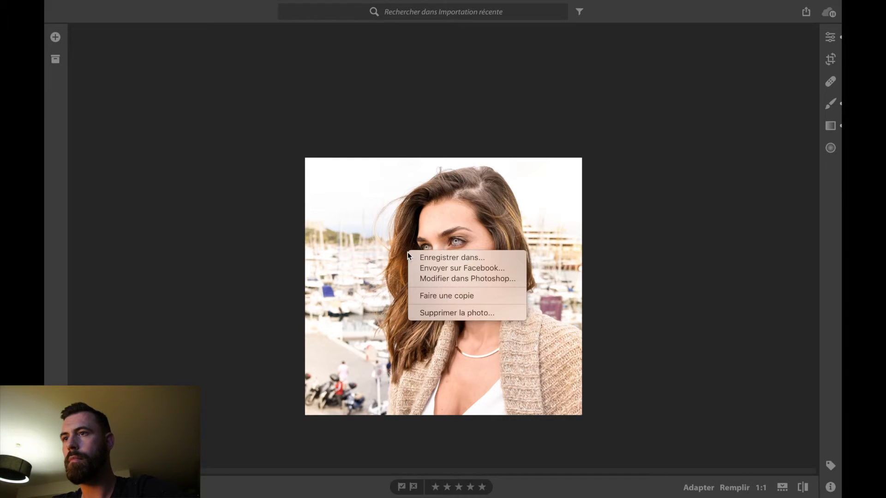
pyautogui.click(408, 243)
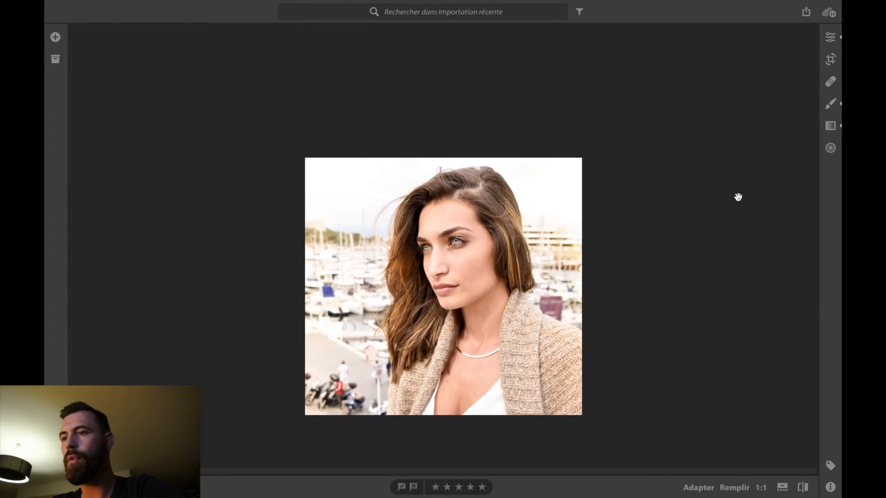
pyautogui.click(698, 487)
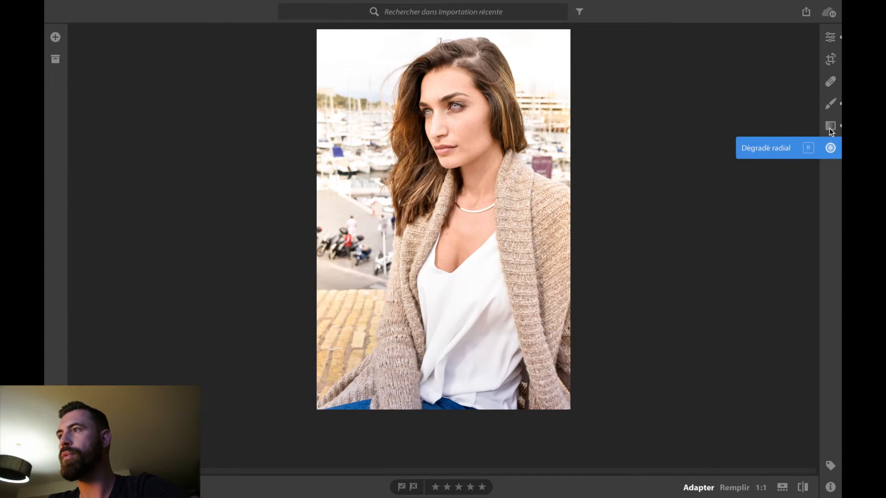
pyautogui.click(830, 38)
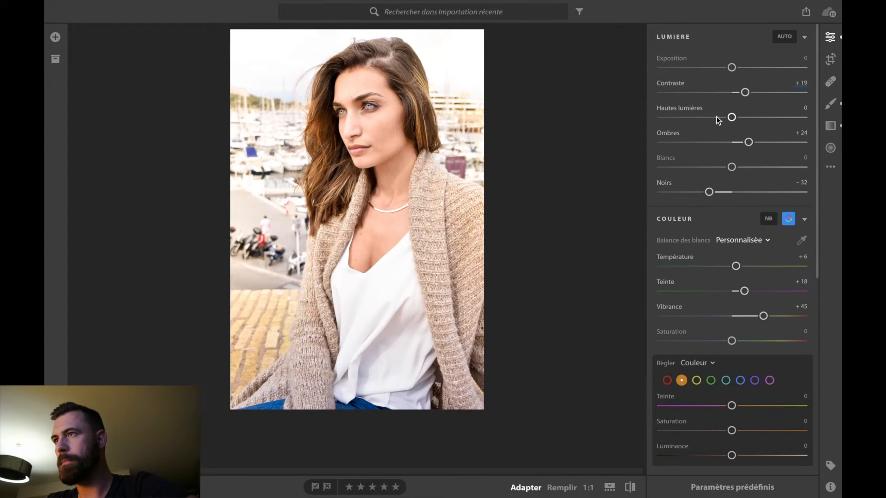
pyautogui.moveTo(730, 118); pyautogui.dragTo(707, 118)
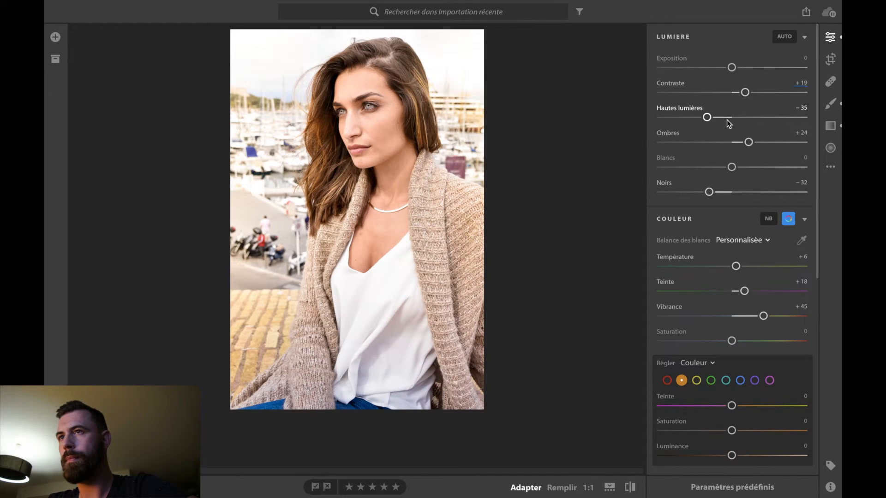
pyautogui.click(719, 118)
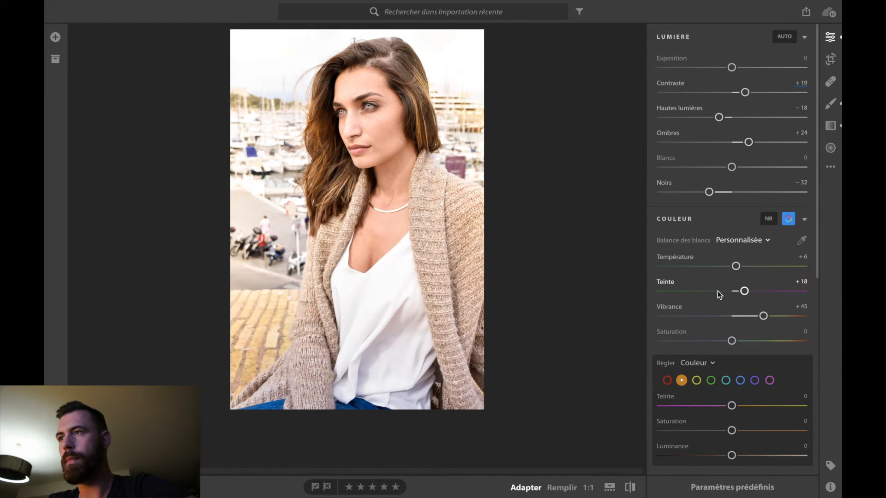
# Step: Darken the photo's edges by setting the Vignette effect to −29
pyautogui.scroll(-5, 713, 327)
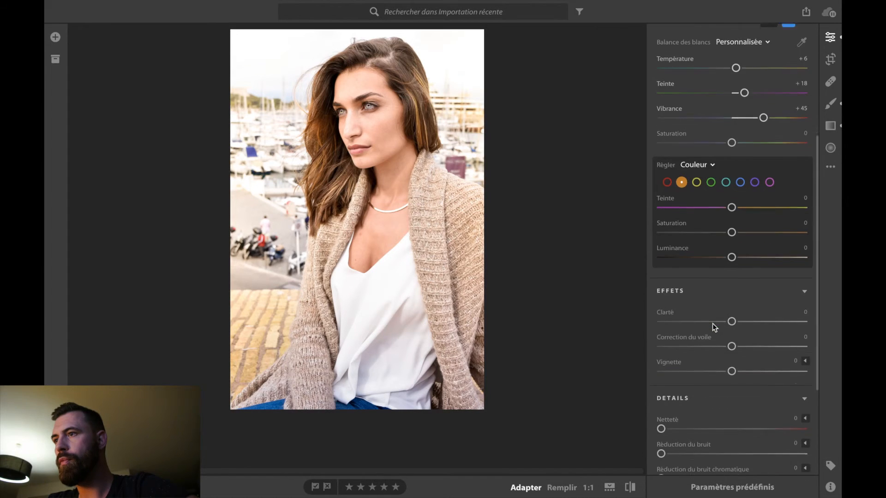
pyautogui.scroll(-4, 713, 323)
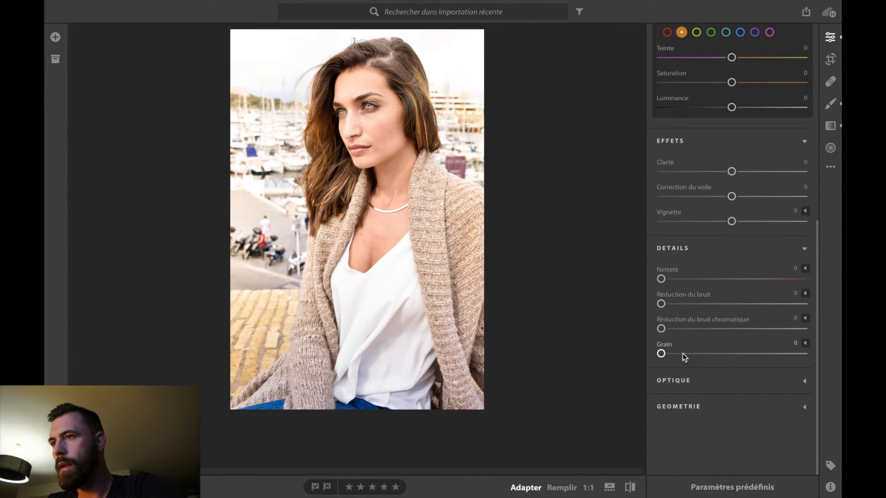
pyautogui.click(674, 379)
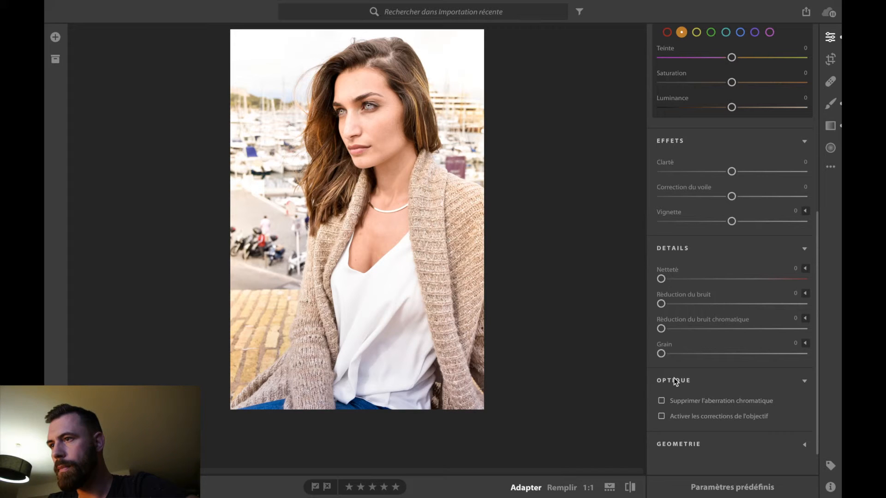
pyautogui.click(674, 378)
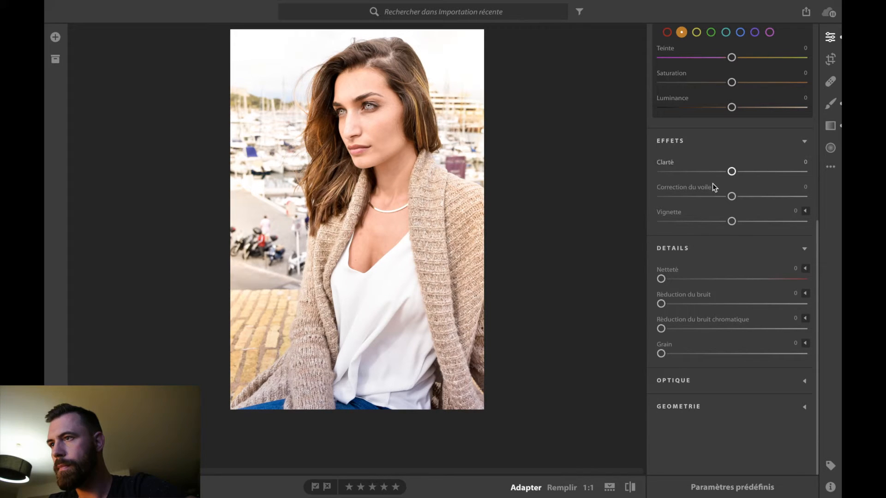
pyautogui.moveTo(720, 226)
pyautogui.mouseDown()
pyautogui.moveTo(702, 224)
pyautogui.moveTo(711, 225)
pyautogui.mouseUp()
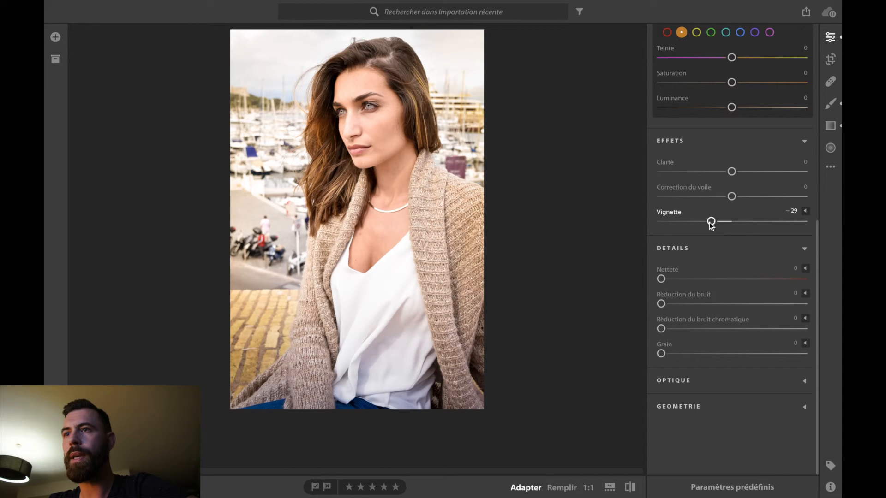
pyautogui.moveTo(712, 224)
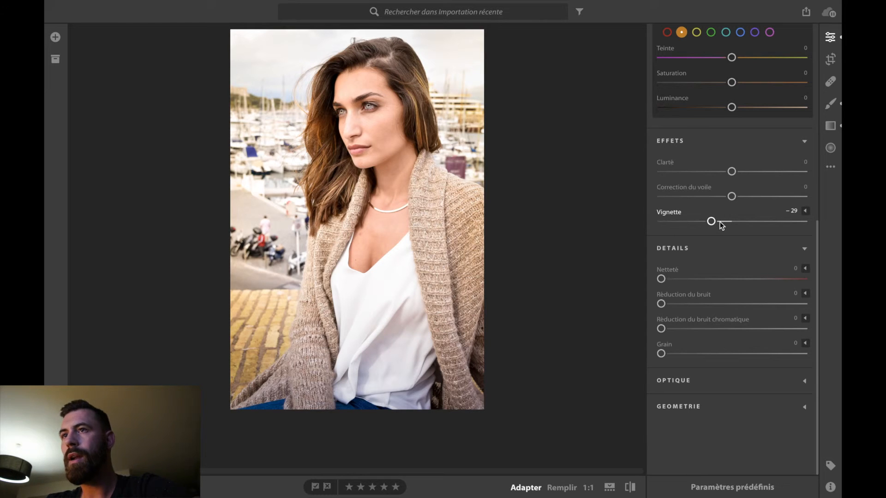
# Step: Soften the iris brush adjustment by setting its Contraste to +51 and its Exposition to +0,68, and close the brush
pyautogui.click(830, 105)
pyautogui.moveTo(369, 111); pyautogui.dragTo(367, 106)
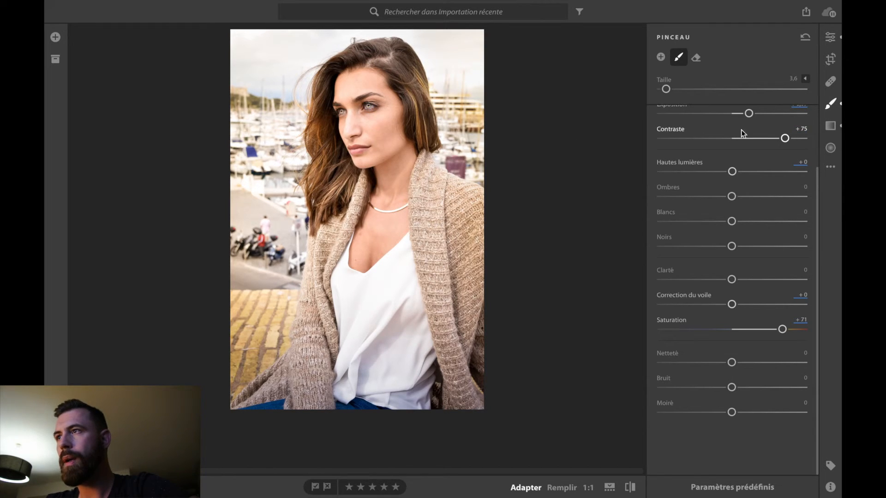
pyautogui.click(767, 139)
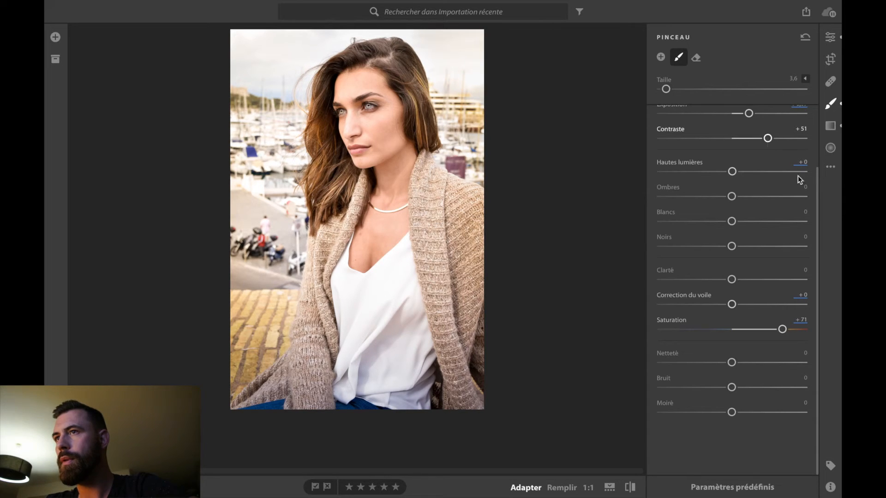
pyautogui.scroll(3, 760, 223)
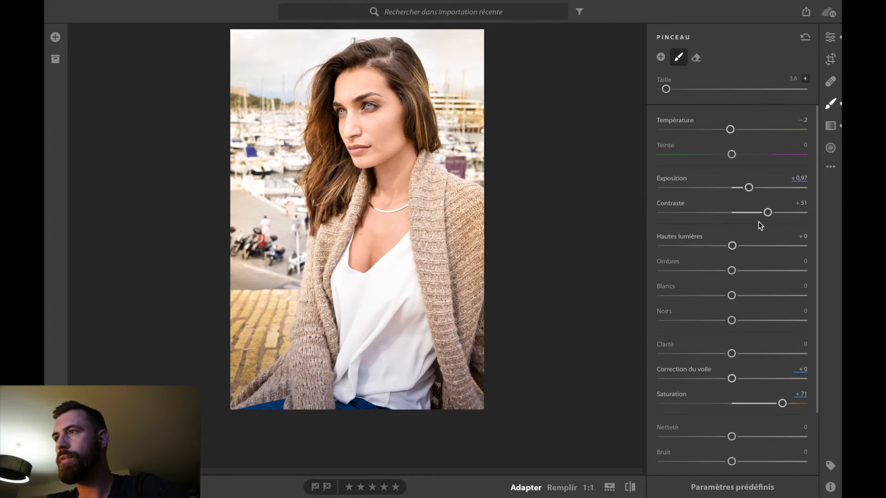
pyautogui.moveTo(749, 187); pyautogui.dragTo(745, 194)
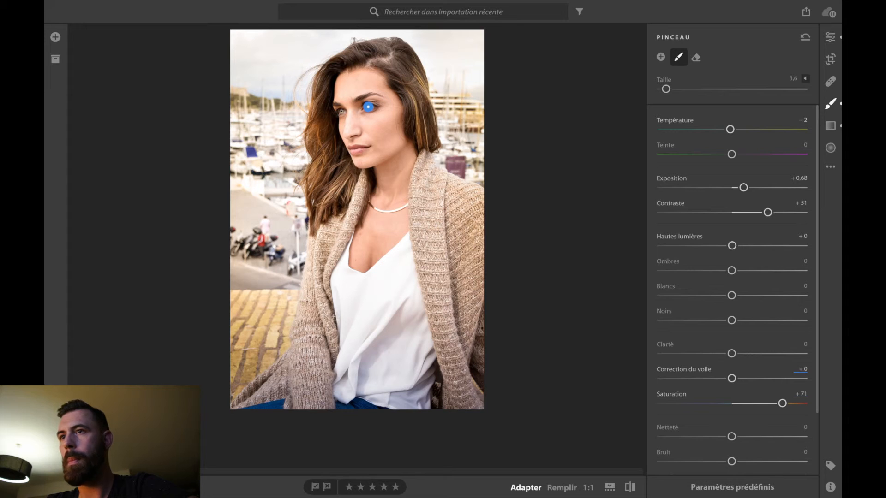
pyautogui.click(831, 104)
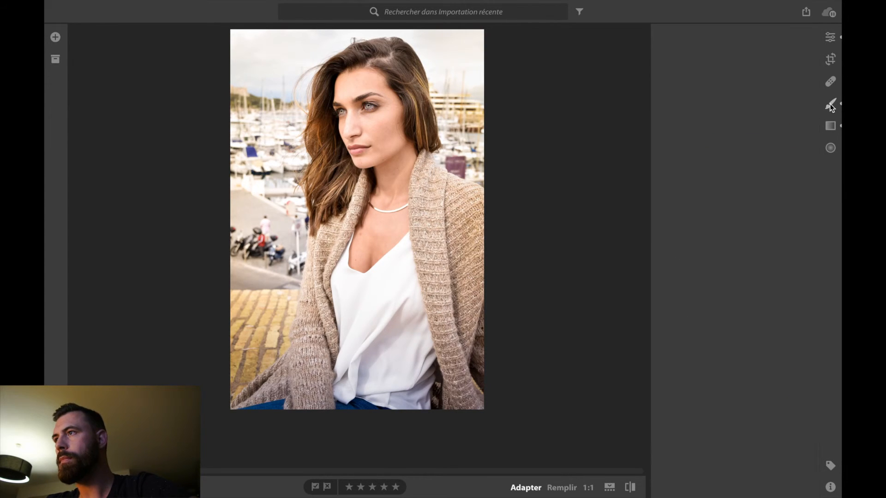
# Step: Set the whole photo's Contraste to +20 and its white balance Teinte to +26
pyautogui.click(830, 36)
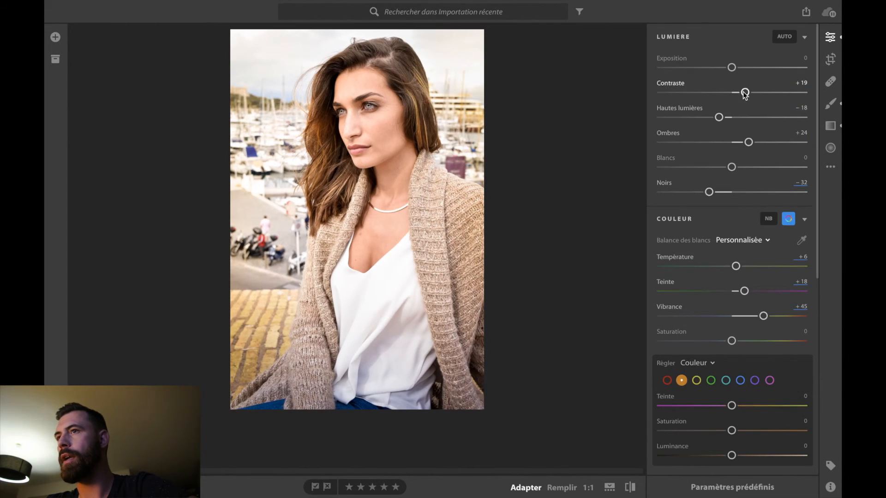
pyautogui.moveTo(745, 92)
pyautogui.mouseDown()
pyautogui.moveTo(756, 93)
pyautogui.moveTo(746, 95)
pyautogui.mouseUp()
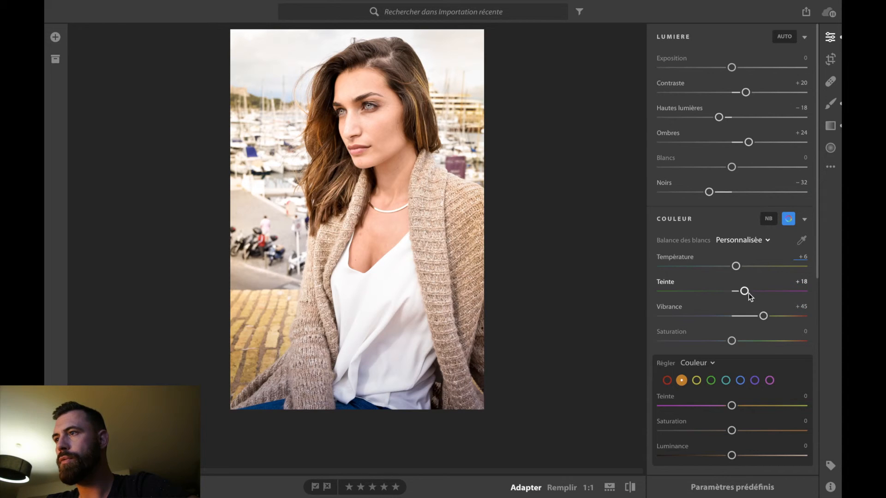
pyautogui.moveTo(745, 291); pyautogui.dragTo(748, 291)
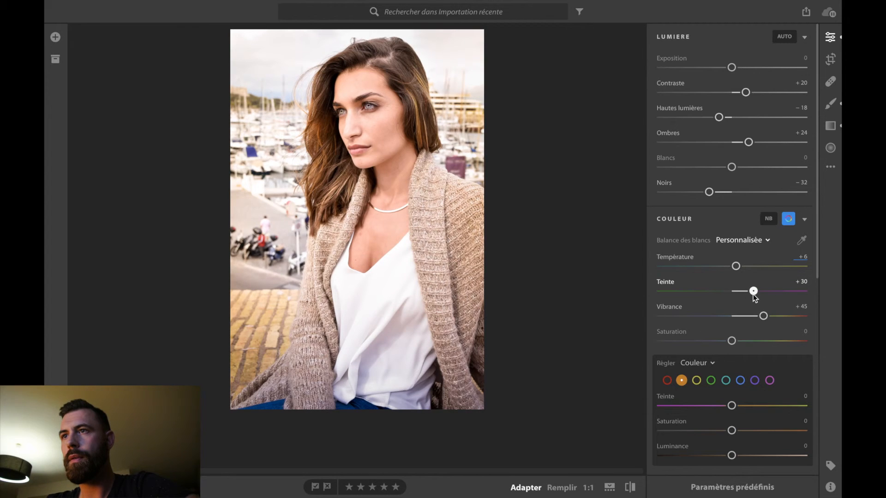
pyautogui.moveTo(749, 293); pyautogui.dragTo(750, 294)
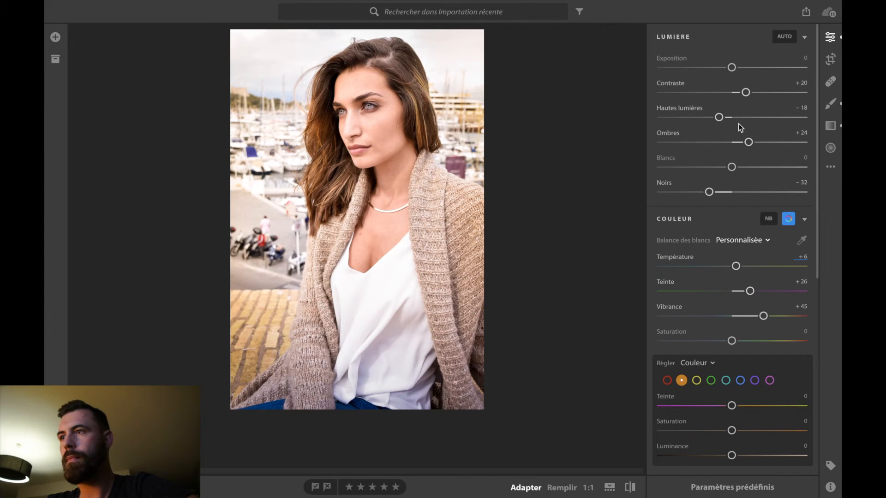
# Step: Warm the two upper linear gradients, setting Température to +75 on the photo's upper-left one and +72 on the upper-right one
pyautogui.click(830, 125)
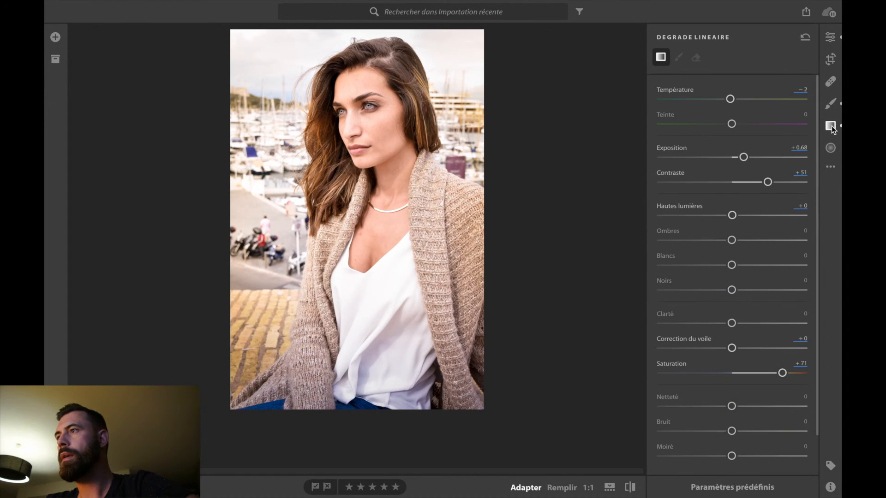
pyautogui.click(319, 59)
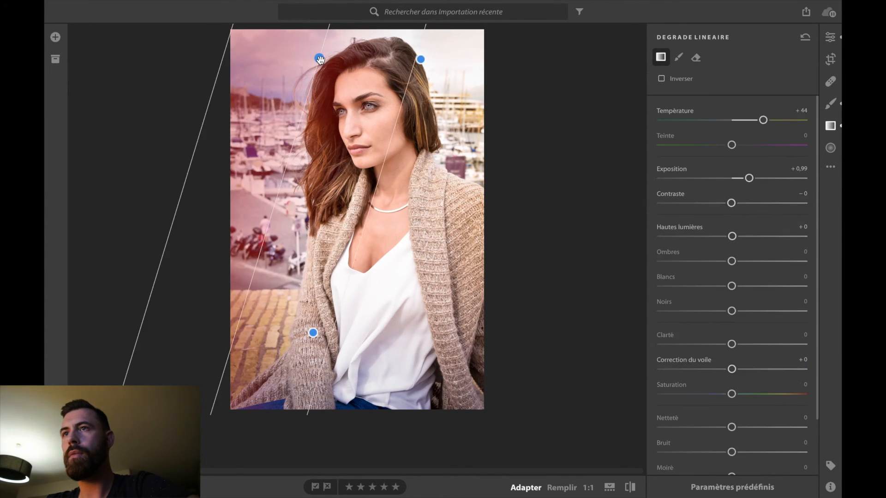
pyautogui.click(775, 120)
pyautogui.moveTo(776, 120); pyautogui.dragTo(785, 120)
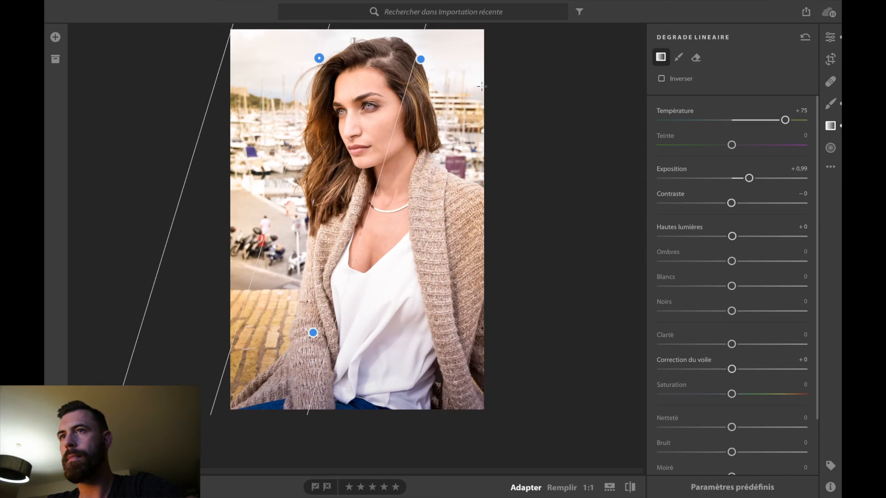
pyautogui.click(421, 60)
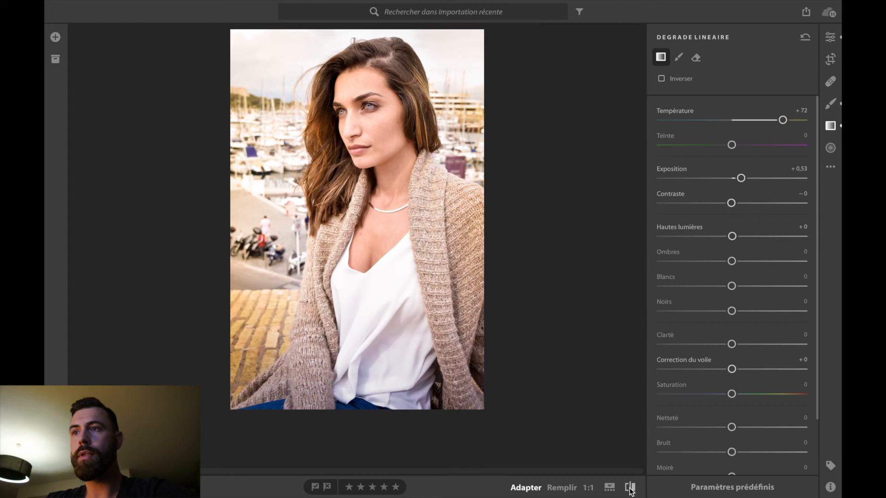
# Step: Compare the retouched portrait with its original version
pyautogui.click(631, 488)
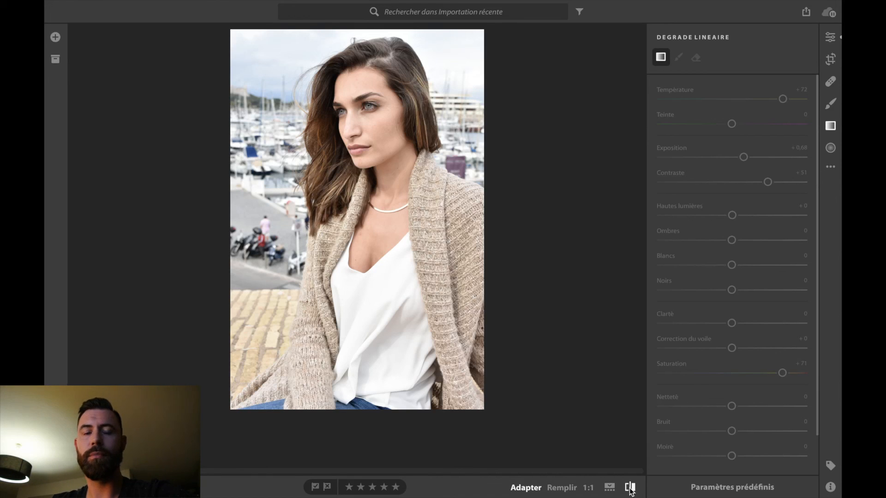
pyautogui.click(630, 488)
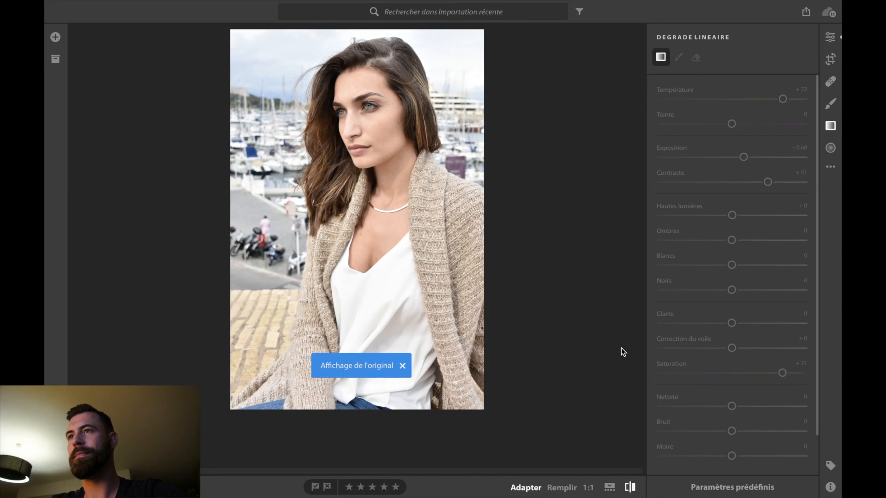